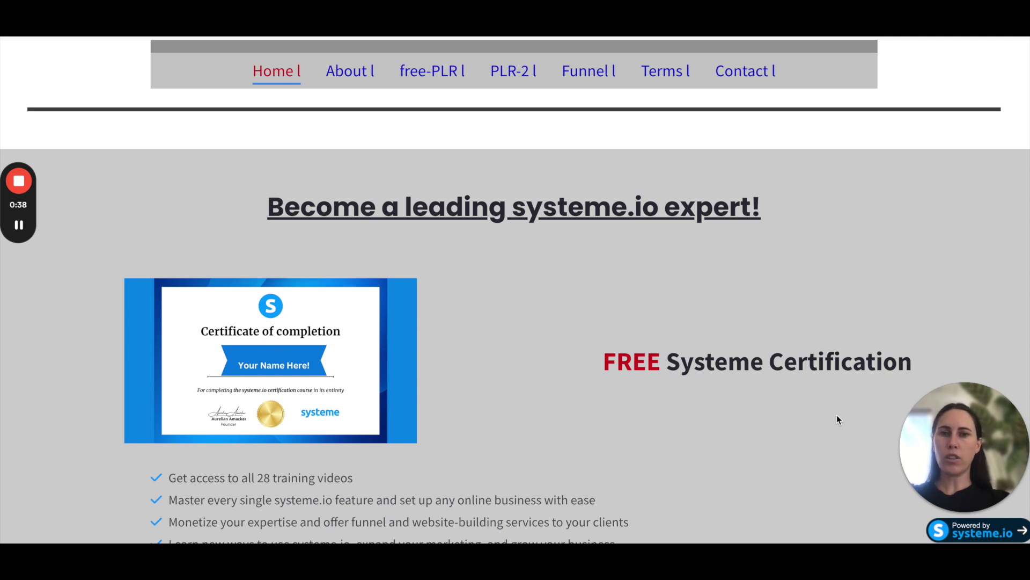
# Scroll the certification page all the way down to its footer
pyautogui.scroll(-1, 841, 440)
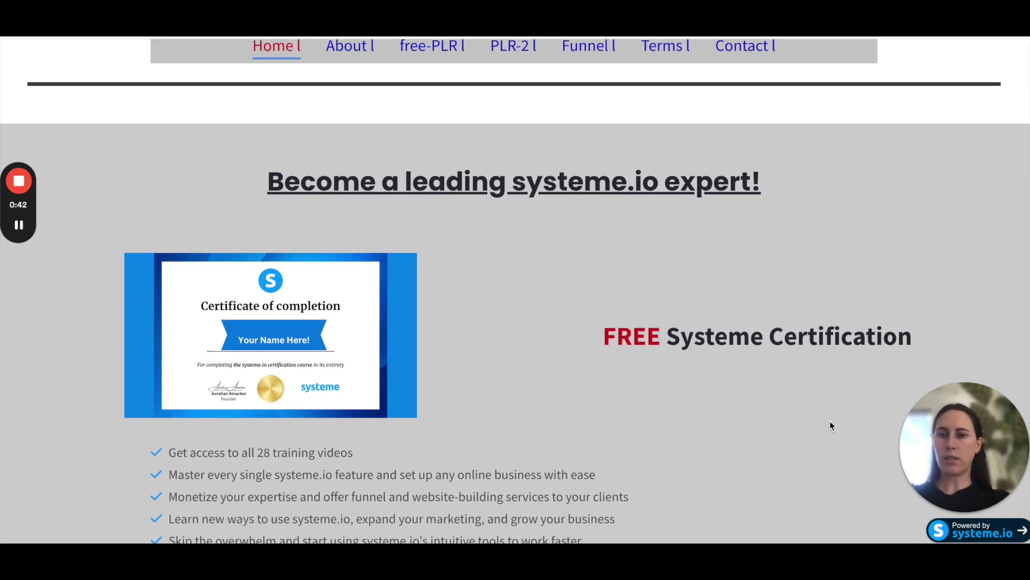
pyautogui.scroll(-1, 806, 405)
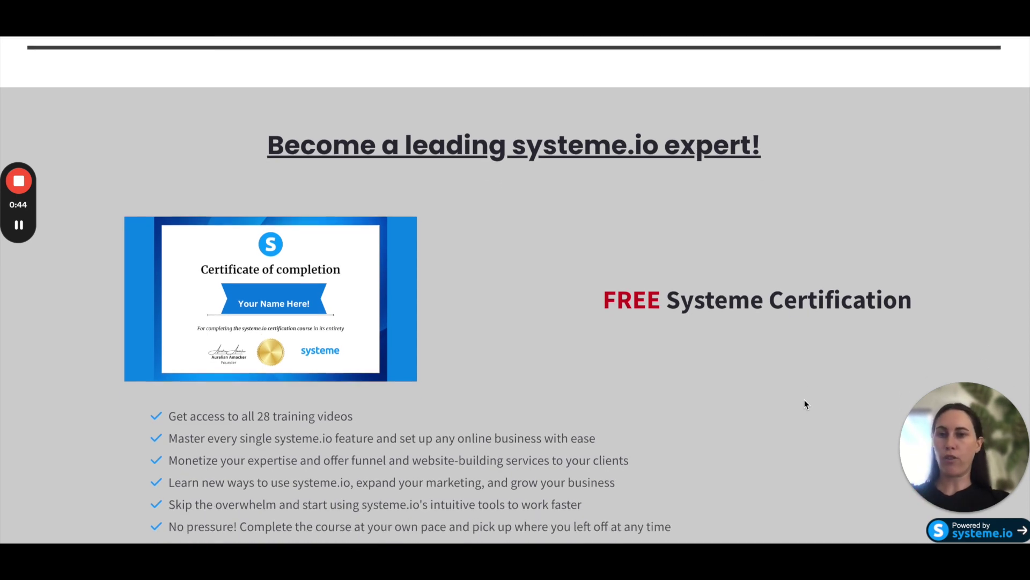
pyautogui.scroll(-5, 805, 404)
pyautogui.scroll(-7, 805, 403)
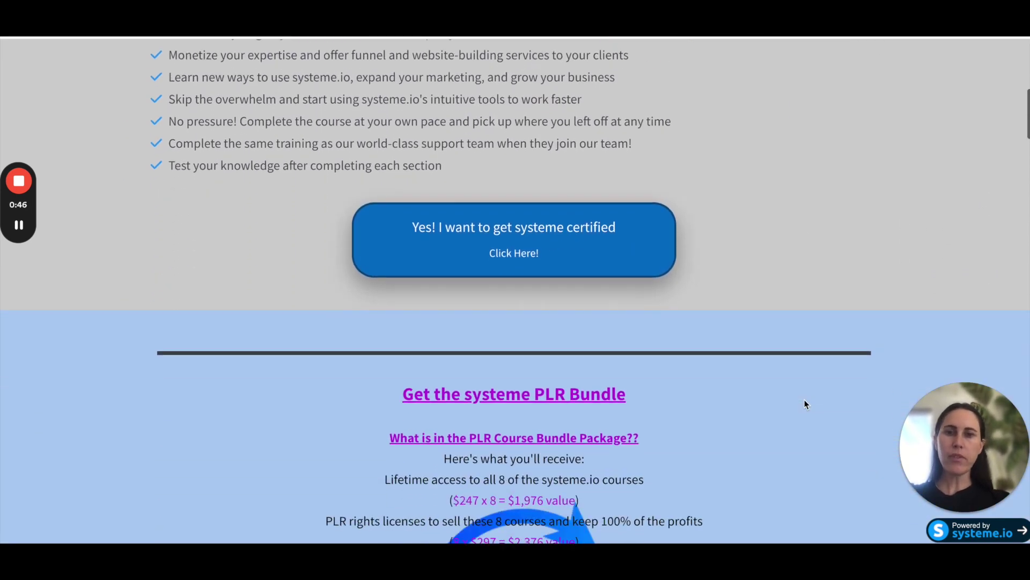
pyautogui.scroll(-10, 805, 404)
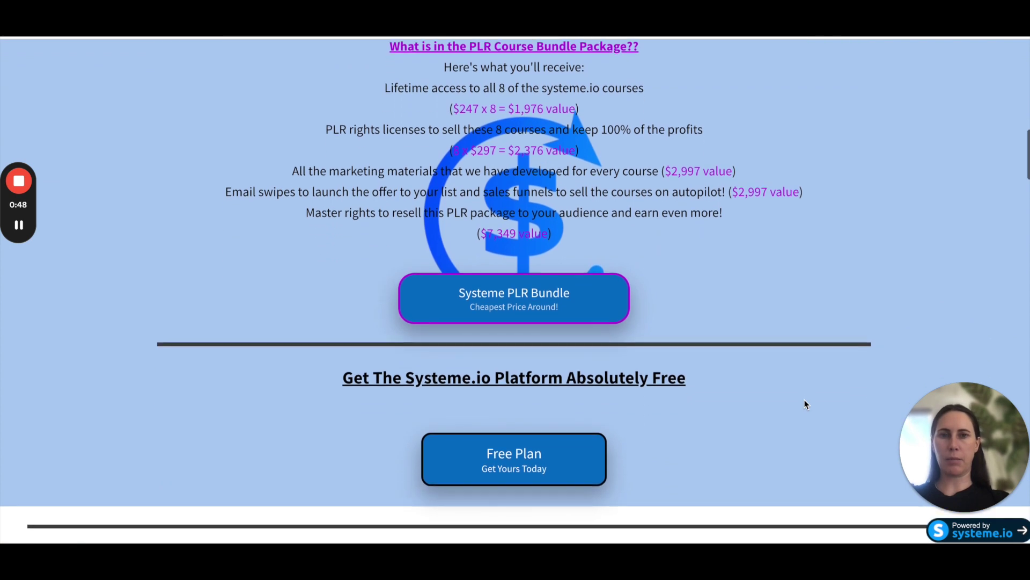
pyautogui.scroll(-8, 805, 404)
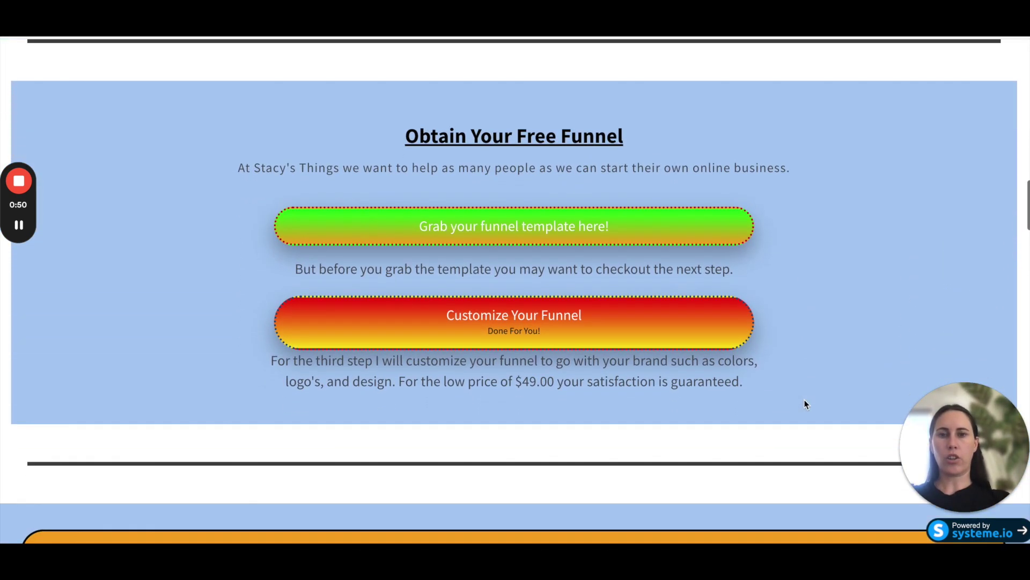
pyautogui.scroll(-8, 805, 404)
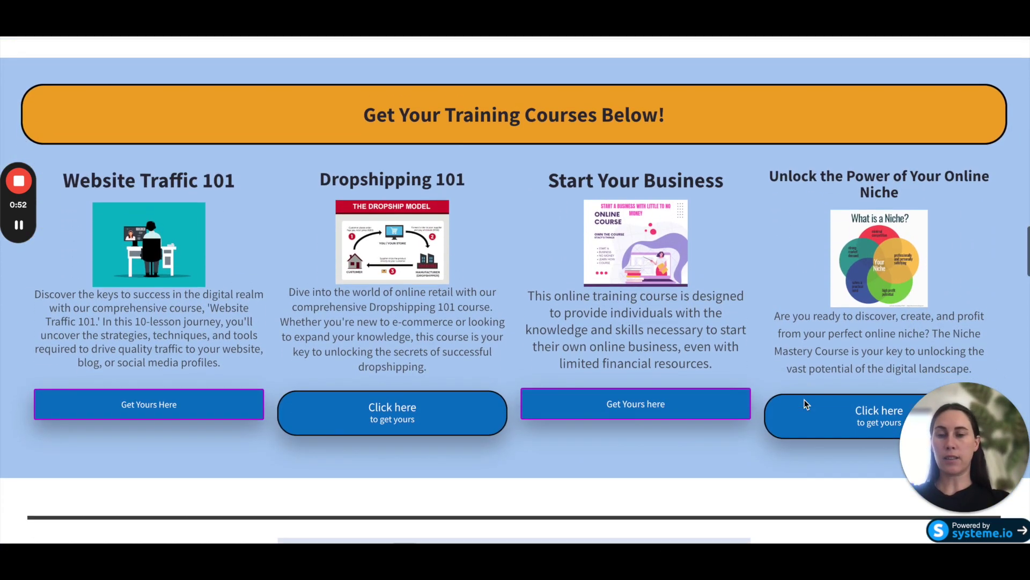
pyautogui.scroll(-10, 804, 404)
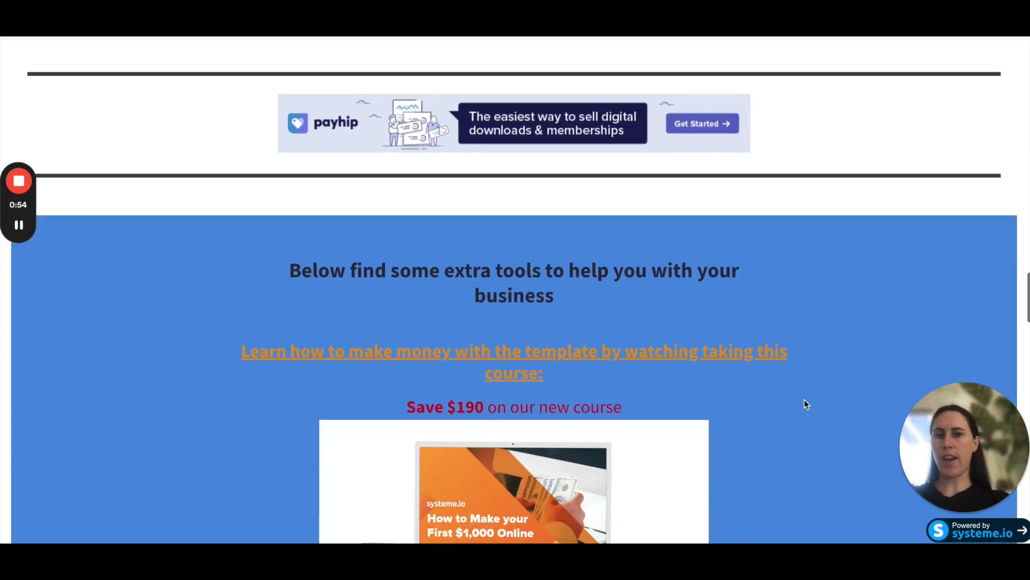
pyautogui.scroll(-10, 804, 403)
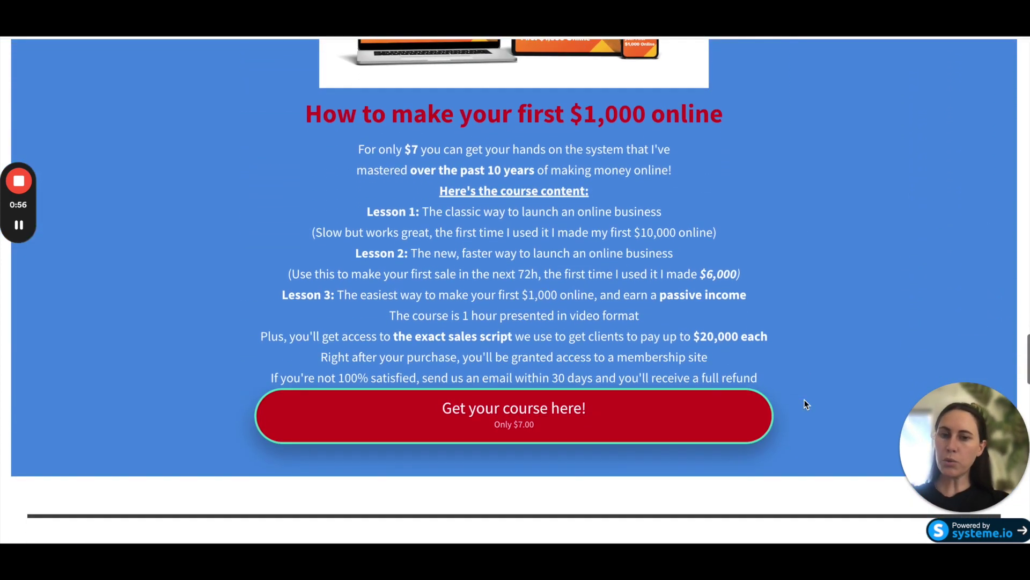
pyautogui.scroll(-10, 805, 403)
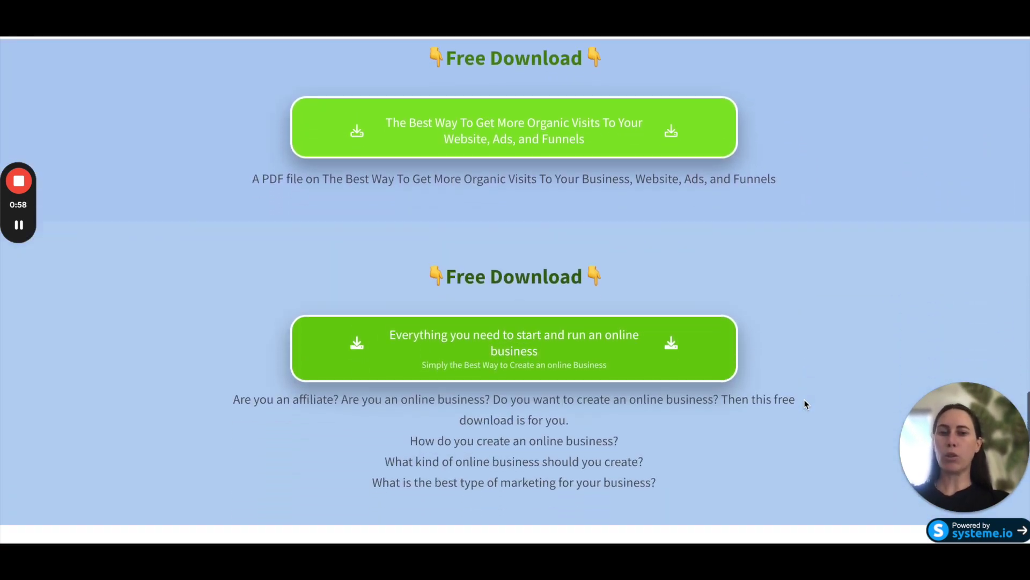
pyautogui.scroll(-6, 804, 404)
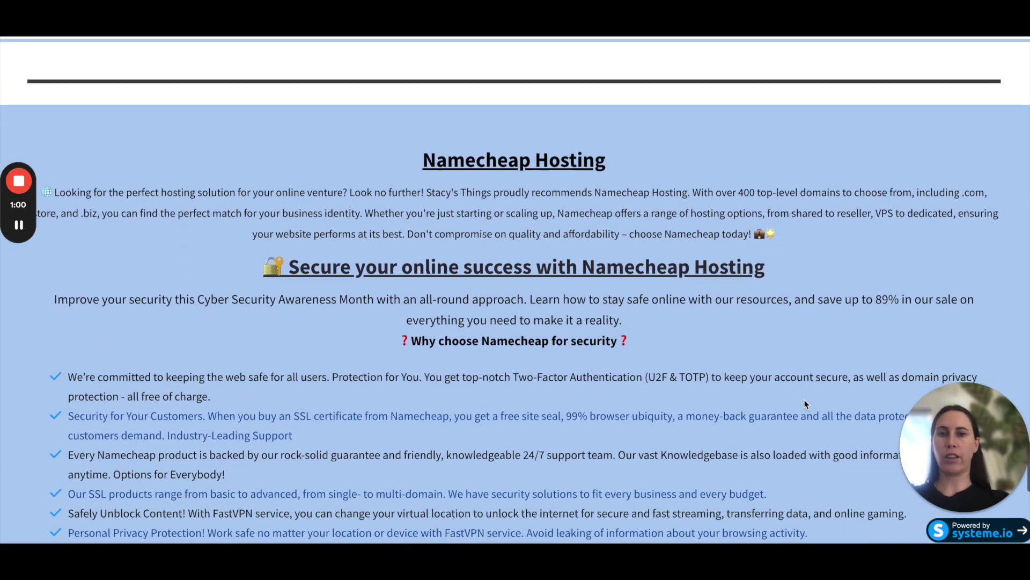
pyautogui.scroll(-3, 804, 403)
# Scroll back up, then switch to the live MY MUST-HAVES template page
pyautogui.scroll(20, 804, 404)
pyautogui.scroll(10, 805, 403)
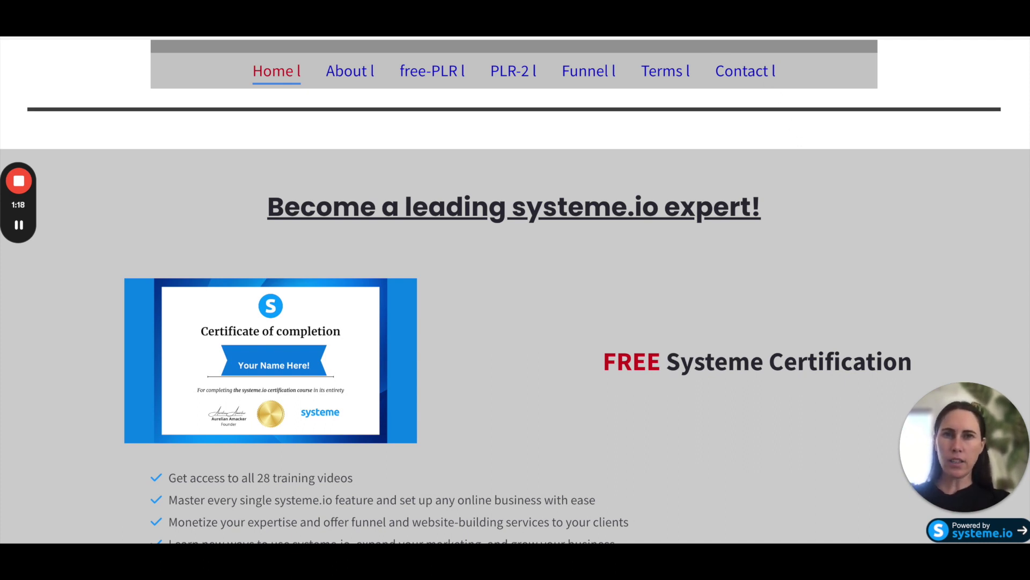
pyautogui.hotkey('ctrl', 'Tab')
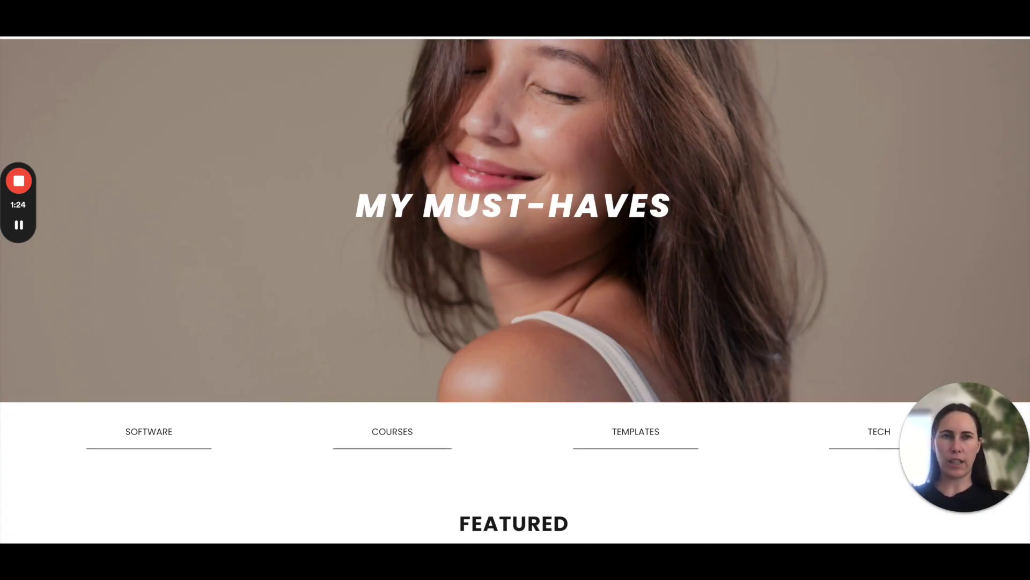
pyautogui.scroll(-1, 900, 160)
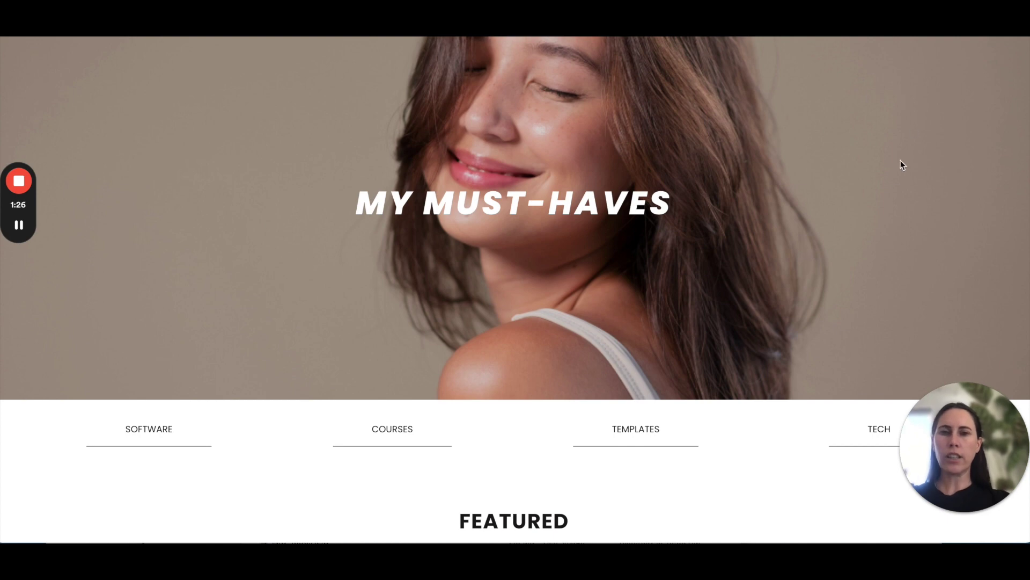
pyautogui.moveTo(990, 435)
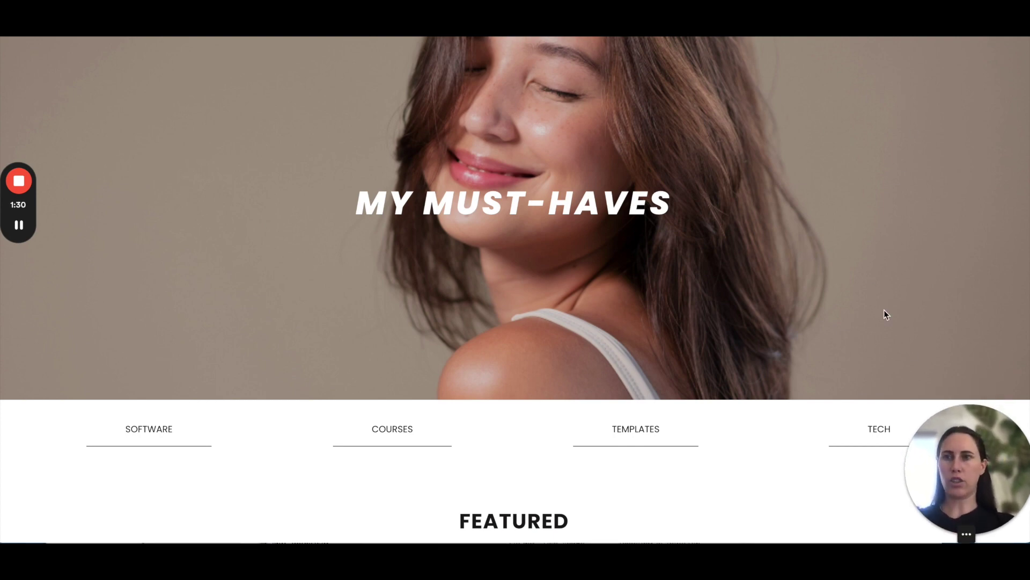
pyautogui.scroll(2, 823, 257)
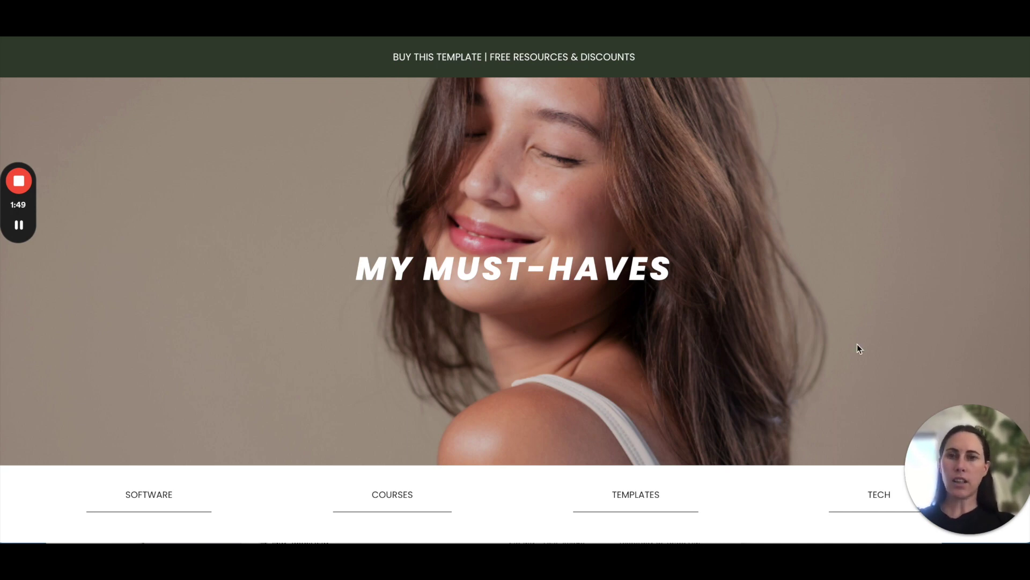
pyautogui.moveTo(670, 258); pyautogui.dragTo(370, 267)
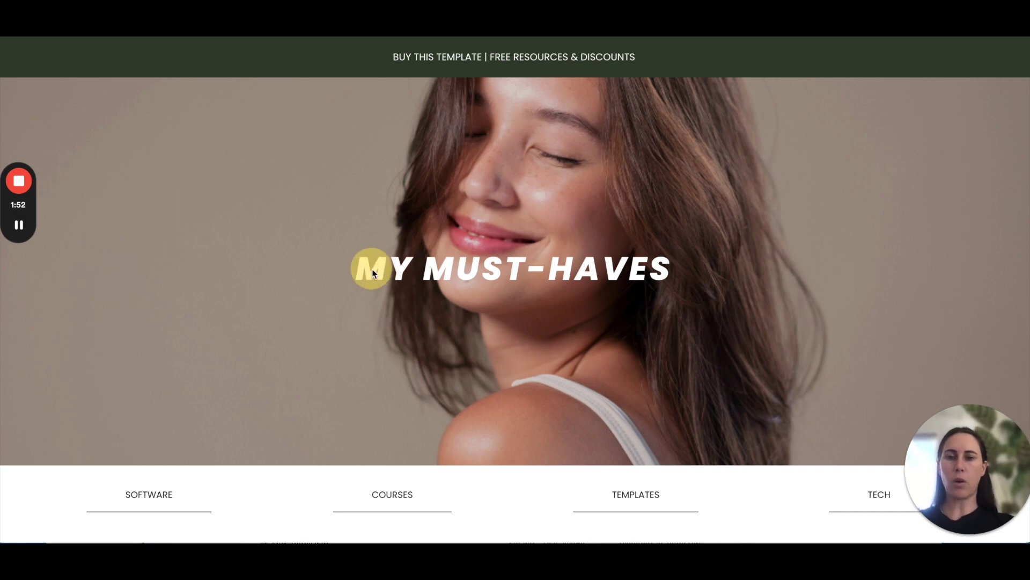
pyautogui.moveTo(669, 274); pyautogui.dragTo(364, 270)
pyautogui.click(668, 276)
pyautogui.moveTo(668, 277); pyautogui.dragTo(332, 275)
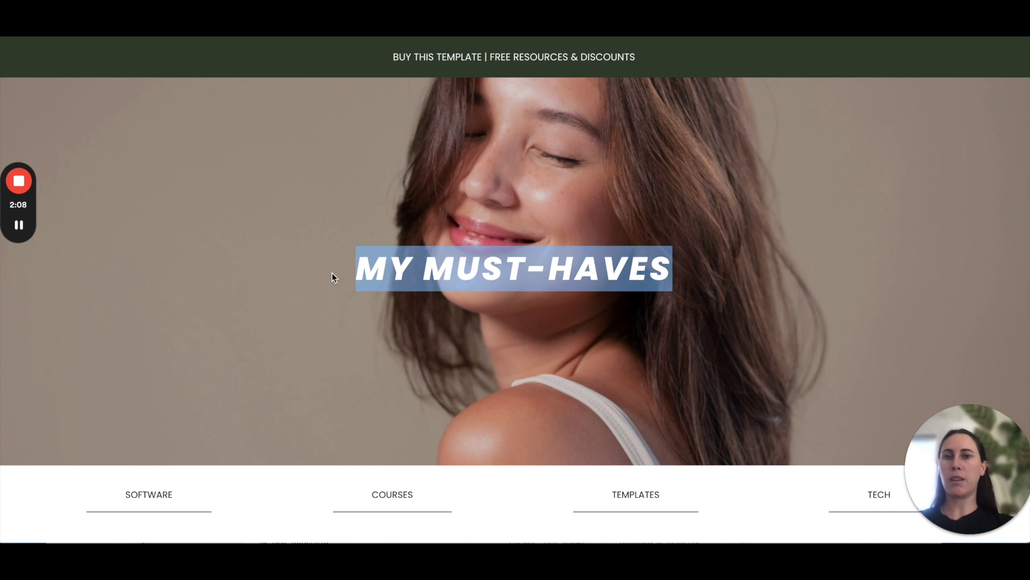
pyautogui.click(557, 303)
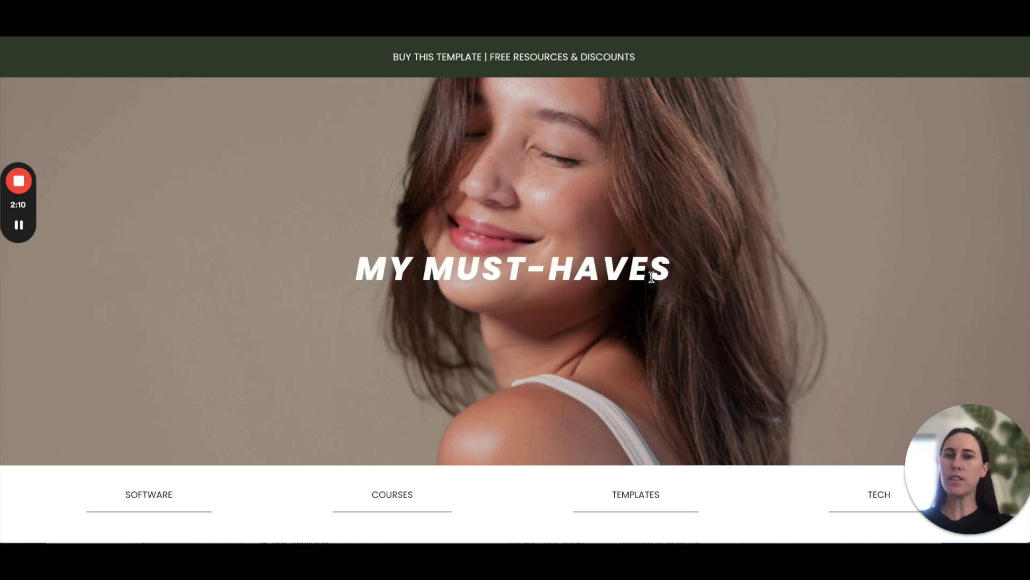
pyautogui.scroll(-1, 650, 275)
pyautogui.scroll(-1, 651, 277)
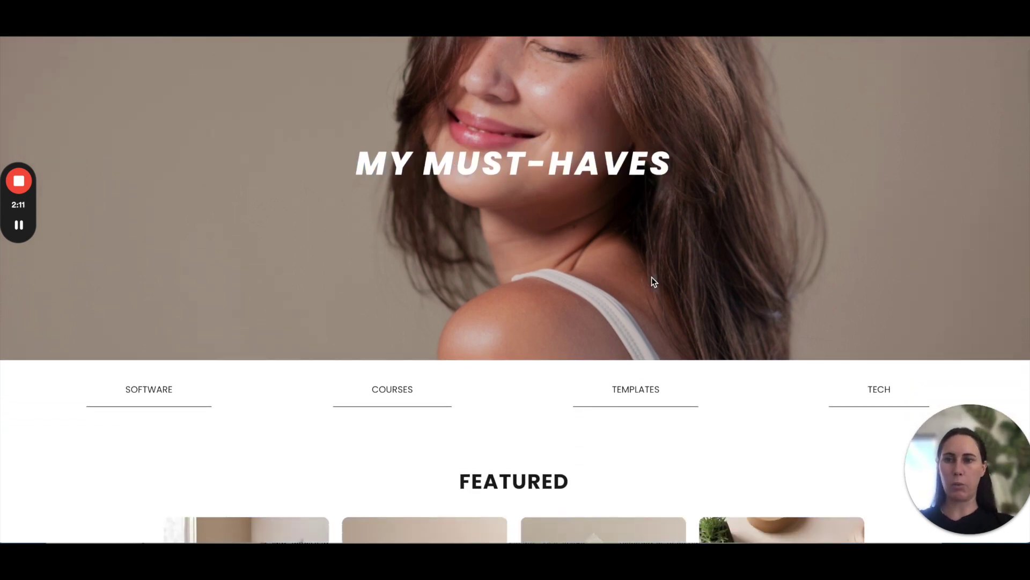
pyautogui.scroll(-1, 652, 277)
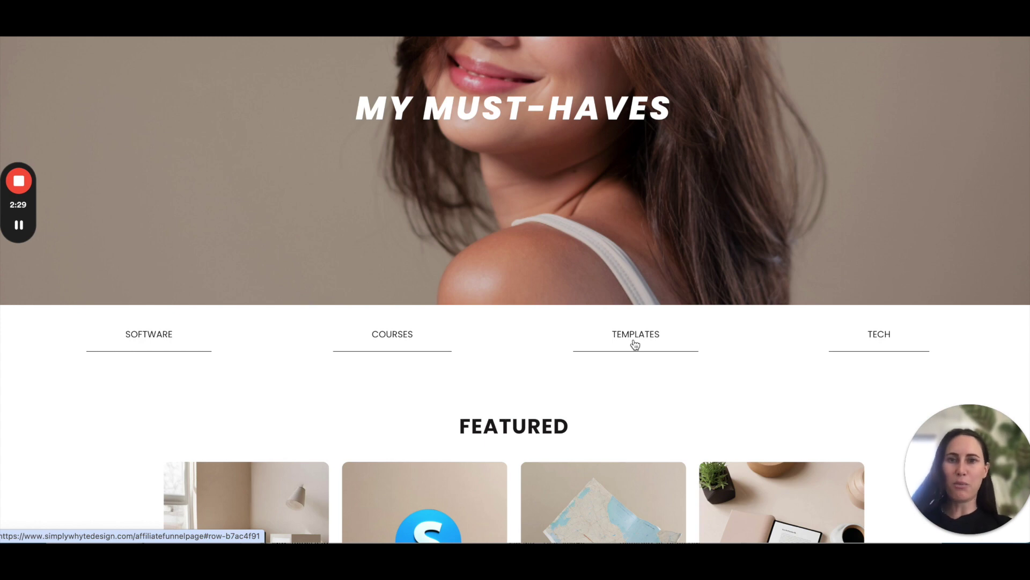
pyautogui.scroll(3, 611, 218)
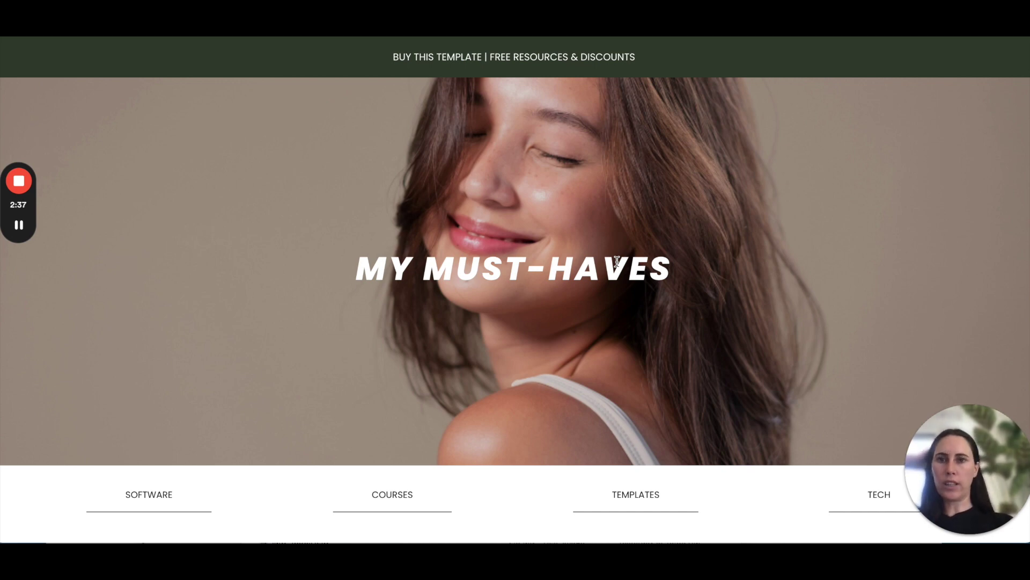
pyautogui.scroll(-3, 617, 262)
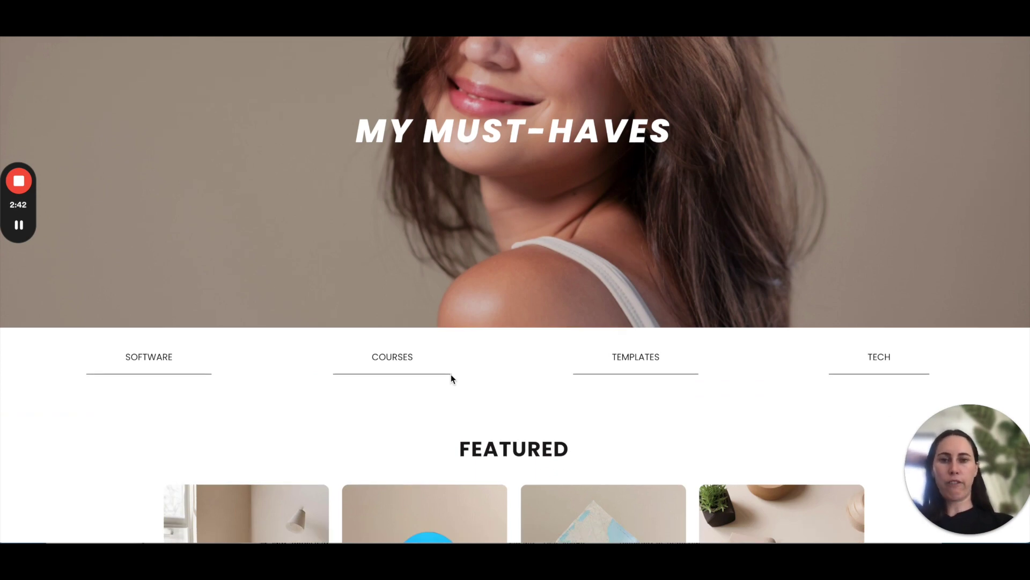
pyautogui.scroll(3, 543, 239)
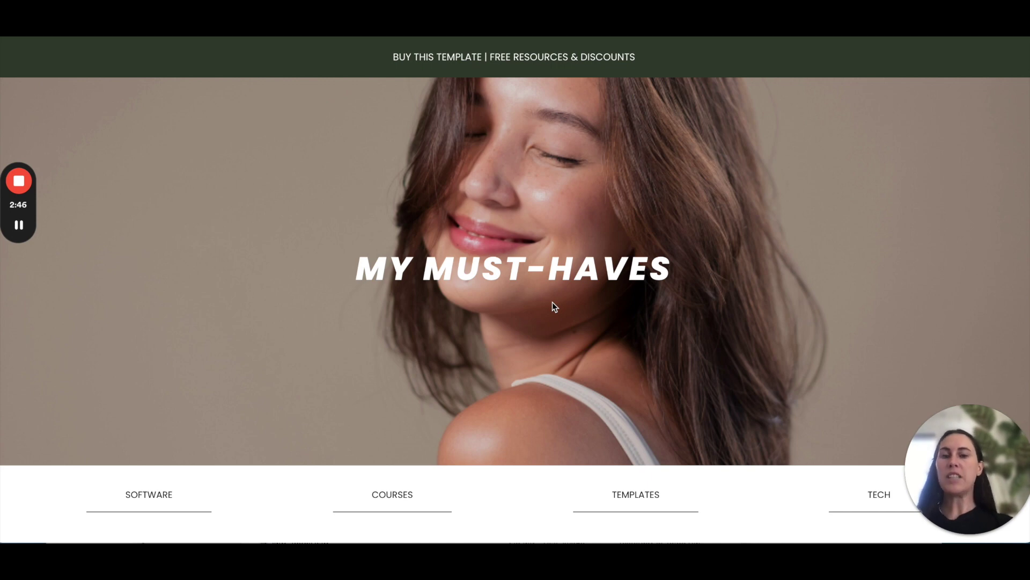
pyautogui.scroll(-2, 553, 302)
pyautogui.scroll(-2, 550, 334)
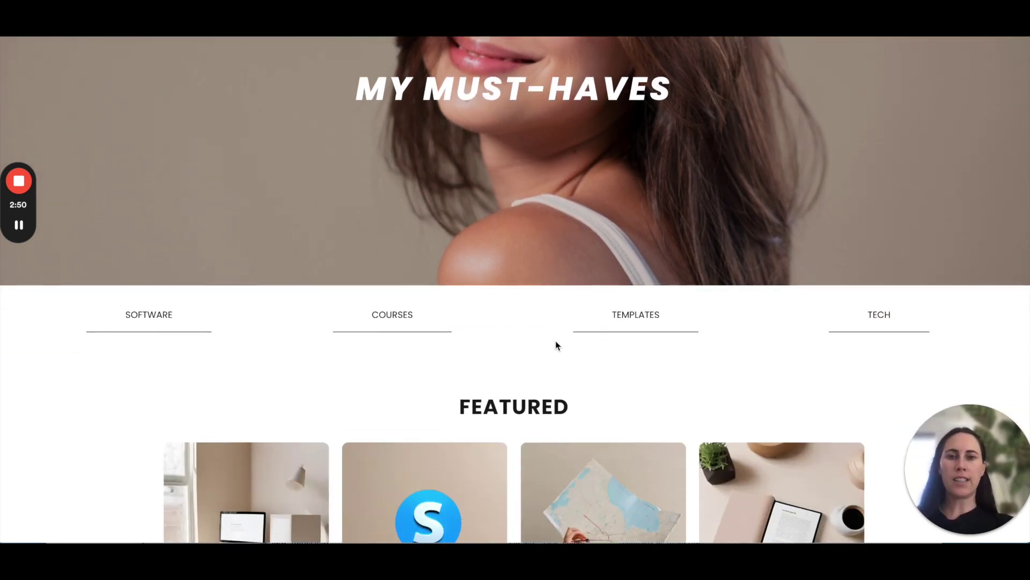
pyautogui.scroll(3, 555, 345)
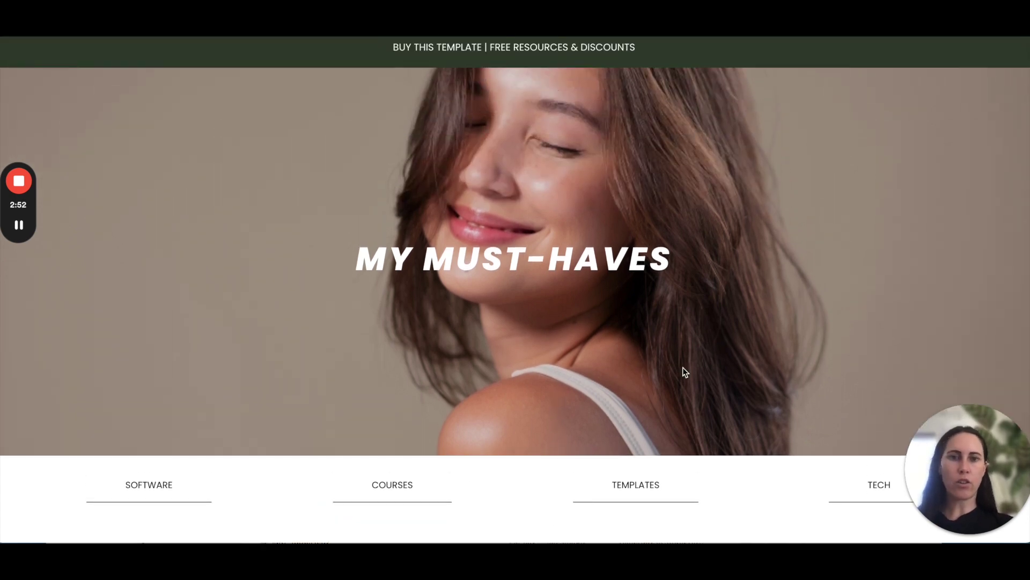
pyautogui.scroll(-3, 481, 355)
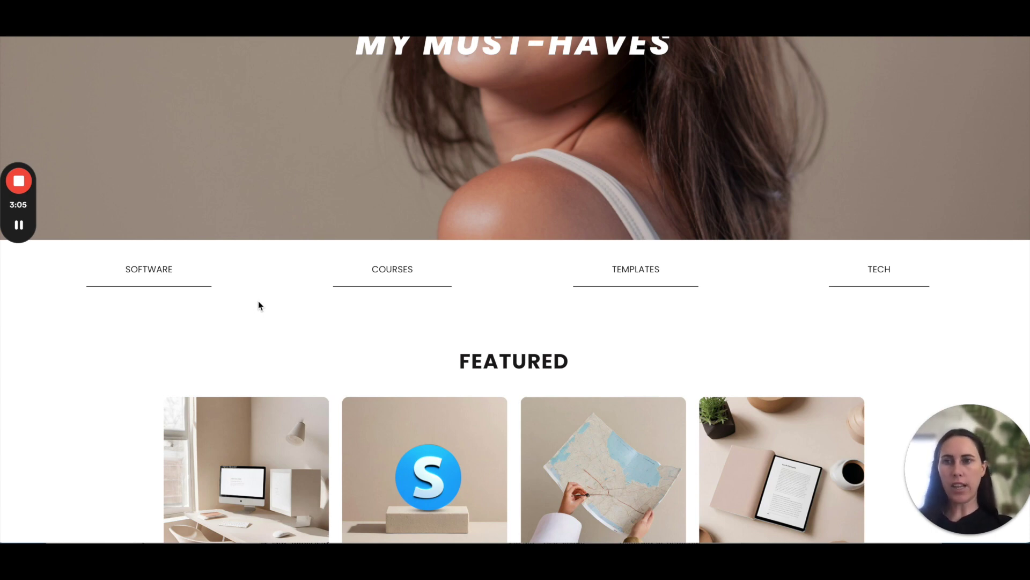
pyautogui.scroll(5, 258, 303)
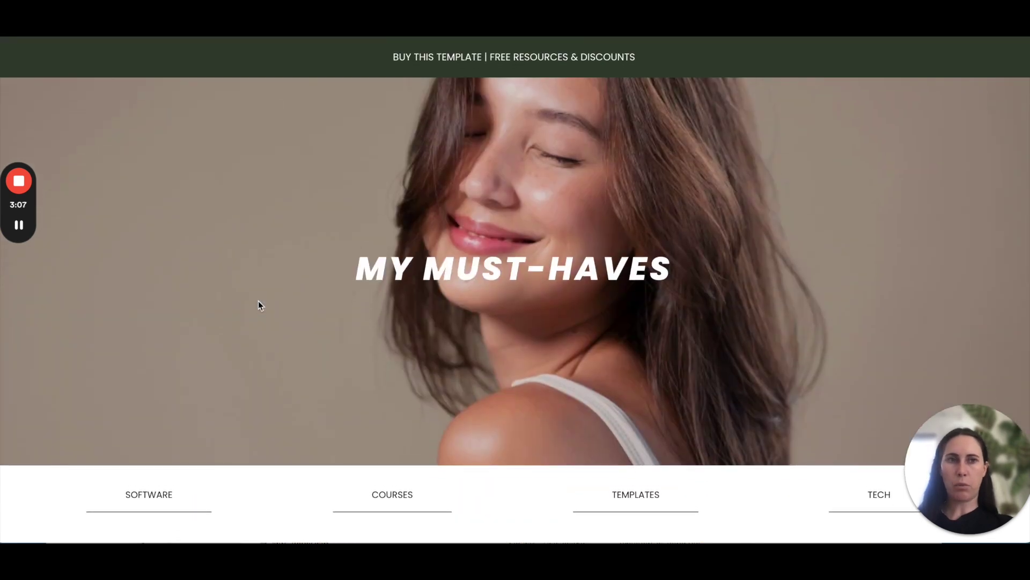
pyautogui.scroll(-3, 259, 394)
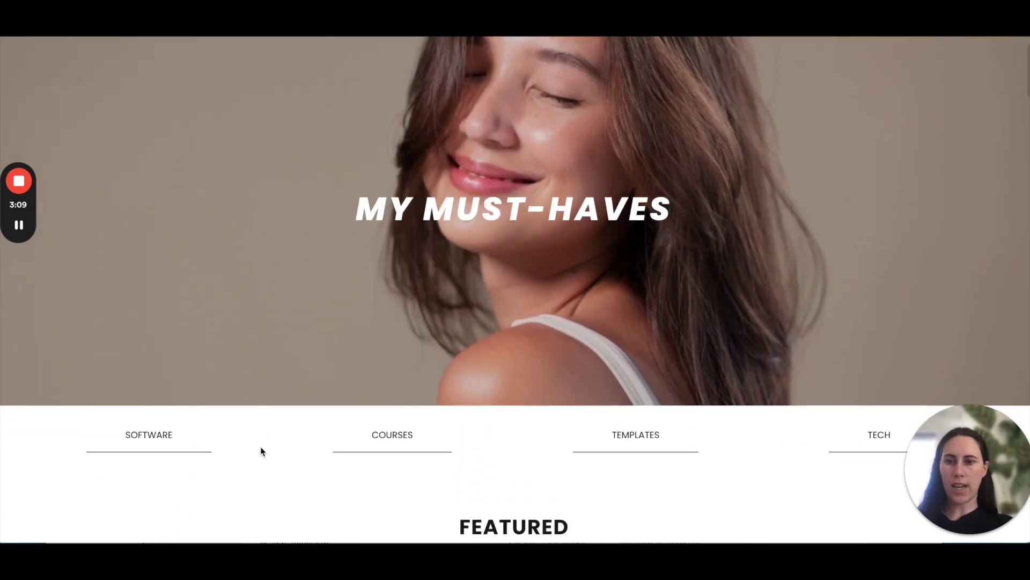
pyautogui.scroll(-2, 138, 424)
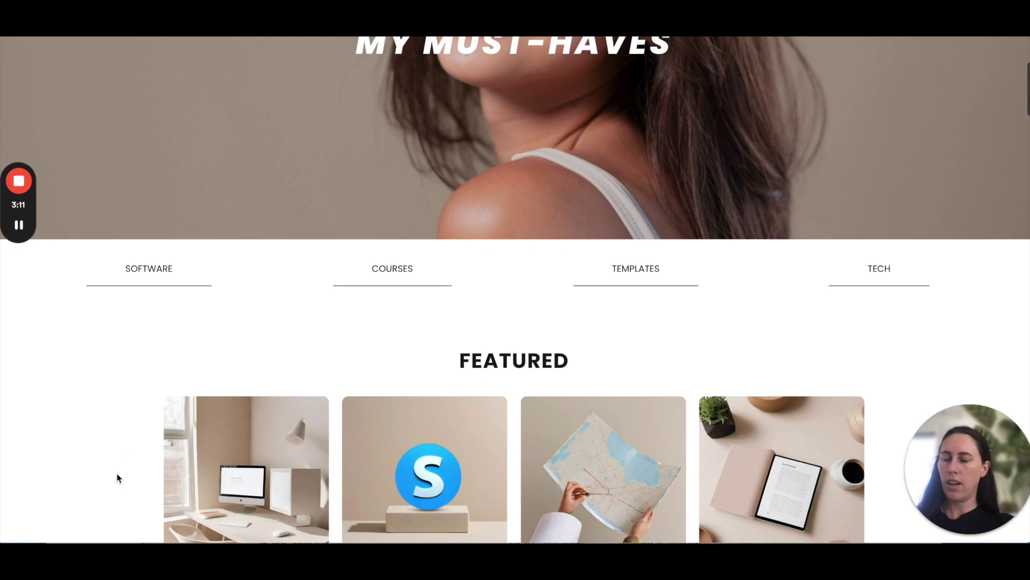
# Scroll the My Must-Haves page past the hero banner to the FEATURED cards and VIEW links
pyautogui.click(650, 278)
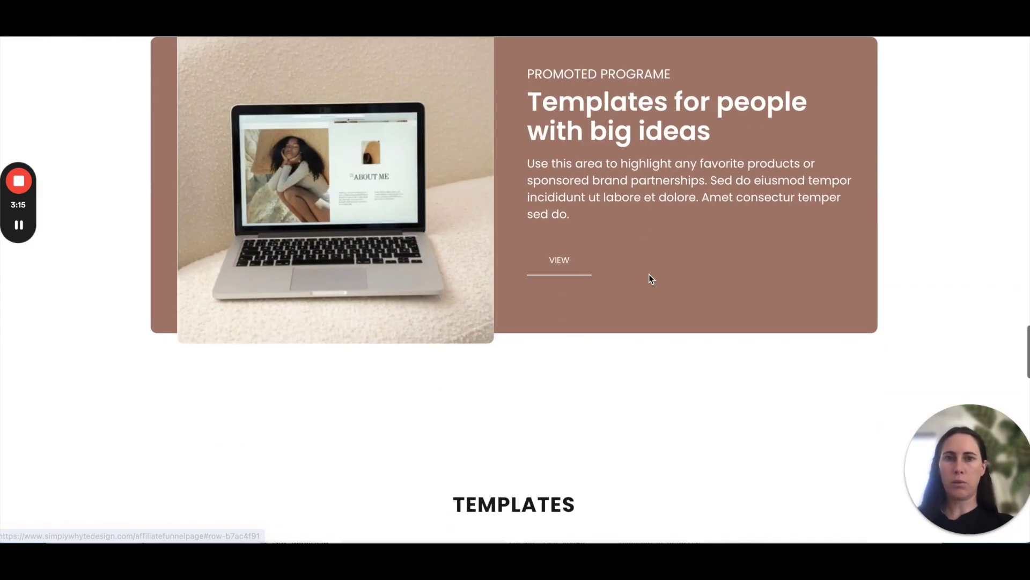
pyautogui.scroll(15, 656, 335)
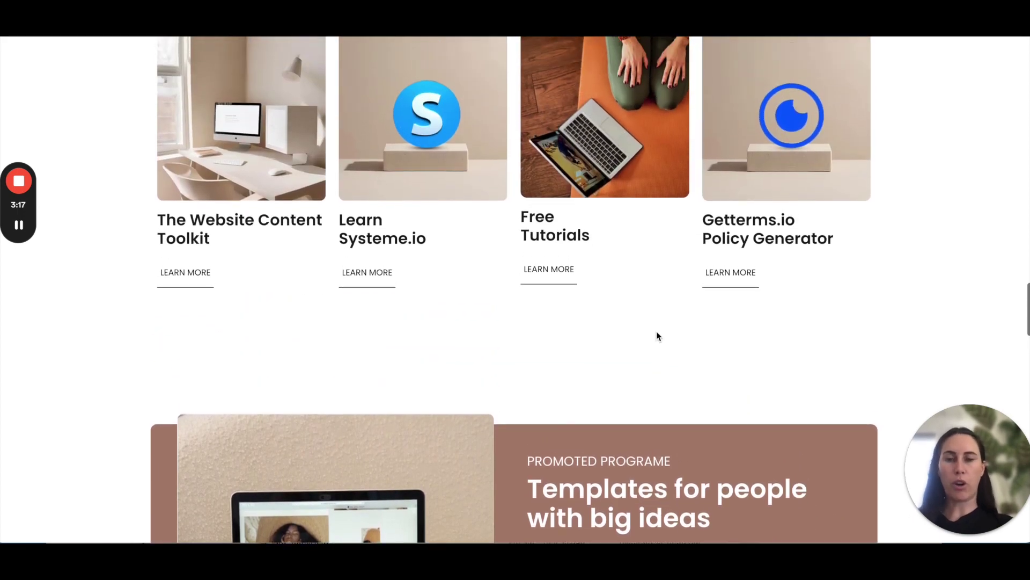
pyautogui.scroll(20, 658, 335)
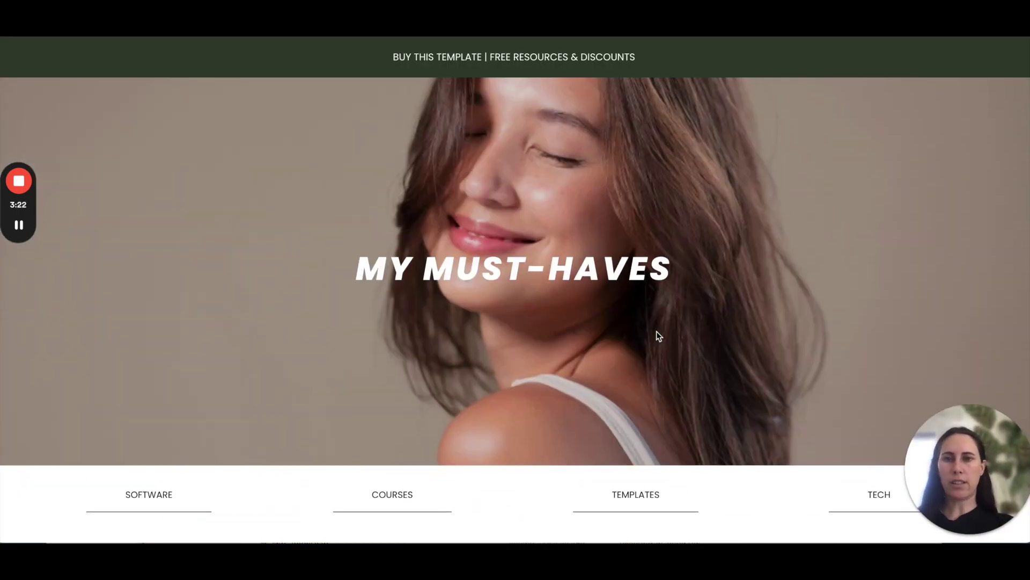
pyautogui.scroll(-2, 606, 287)
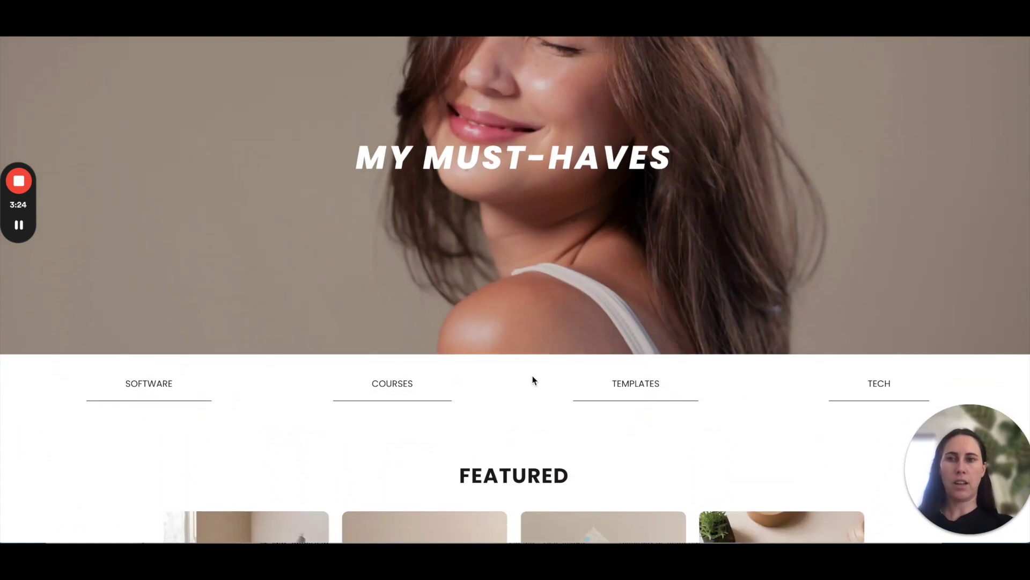
pyautogui.scroll(-1, 533, 380)
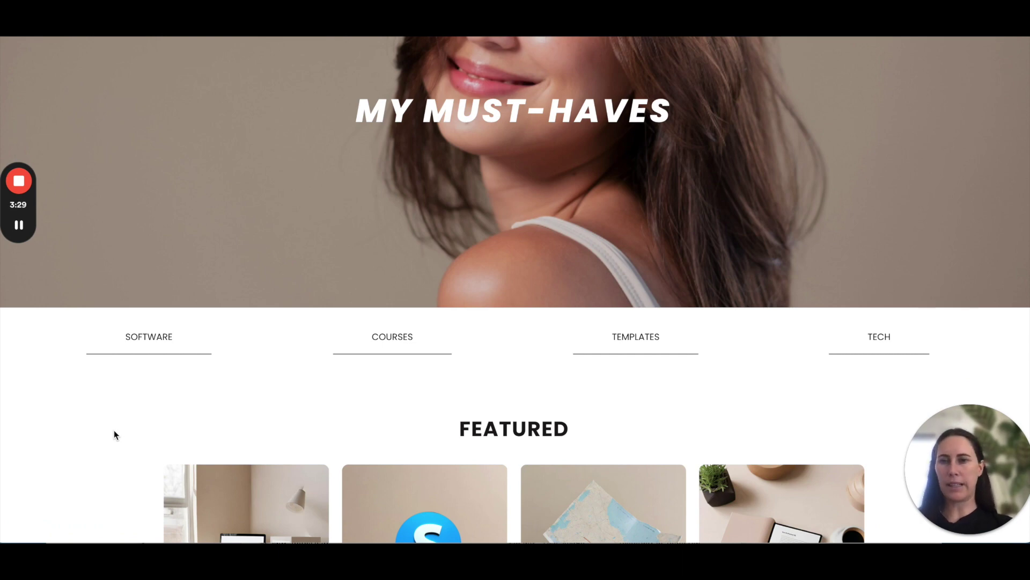
pyautogui.scroll(-4, 113, 430)
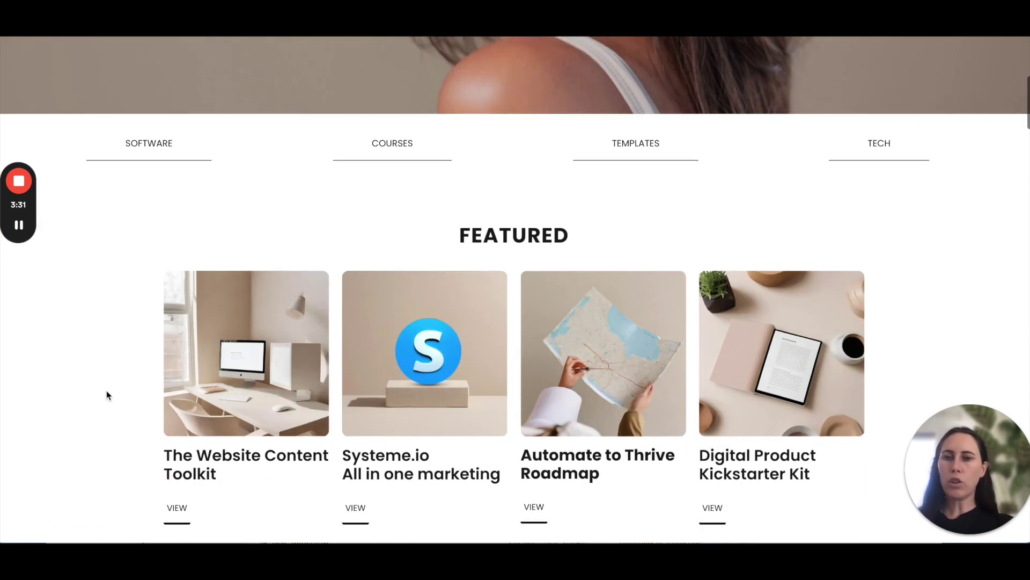
# Highlight and then deselect the Featured card heading 'The Website Content Toolkit'
pyautogui.scroll(-1, 106, 397)
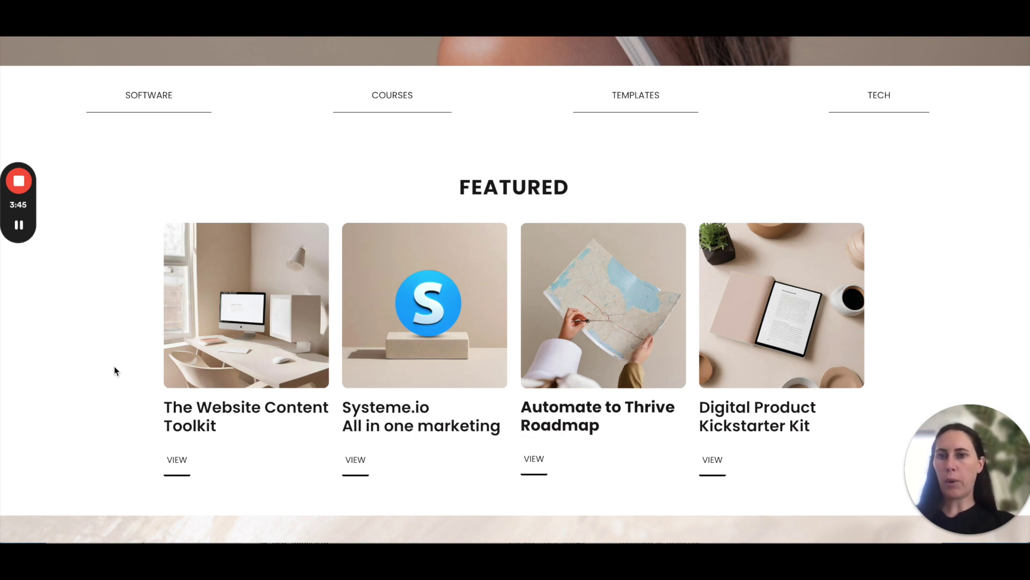
pyautogui.moveTo(231, 423); pyautogui.dragTo(161, 403)
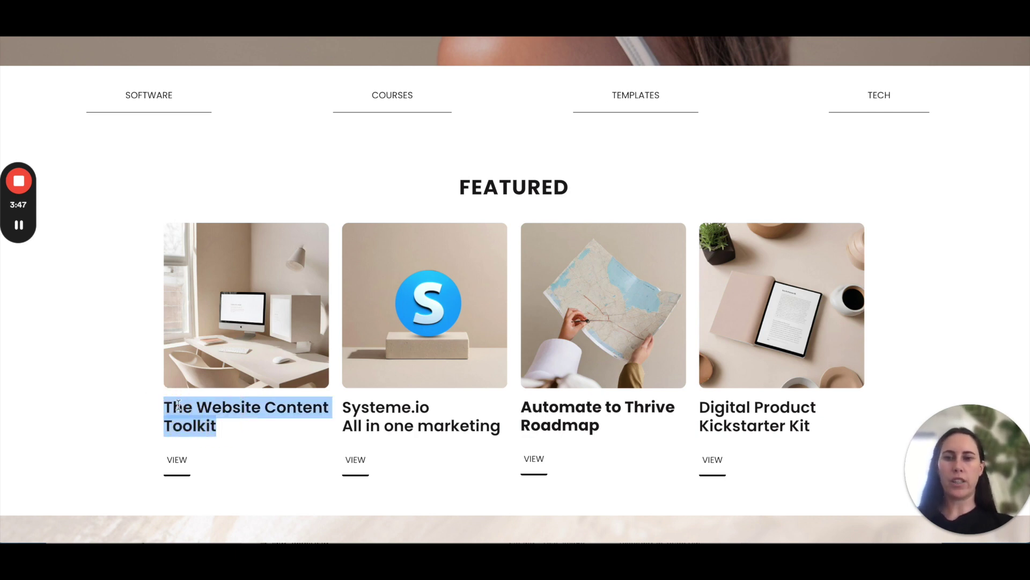
pyautogui.click(265, 448)
pyautogui.moveTo(234, 429); pyautogui.dragTo(162, 411)
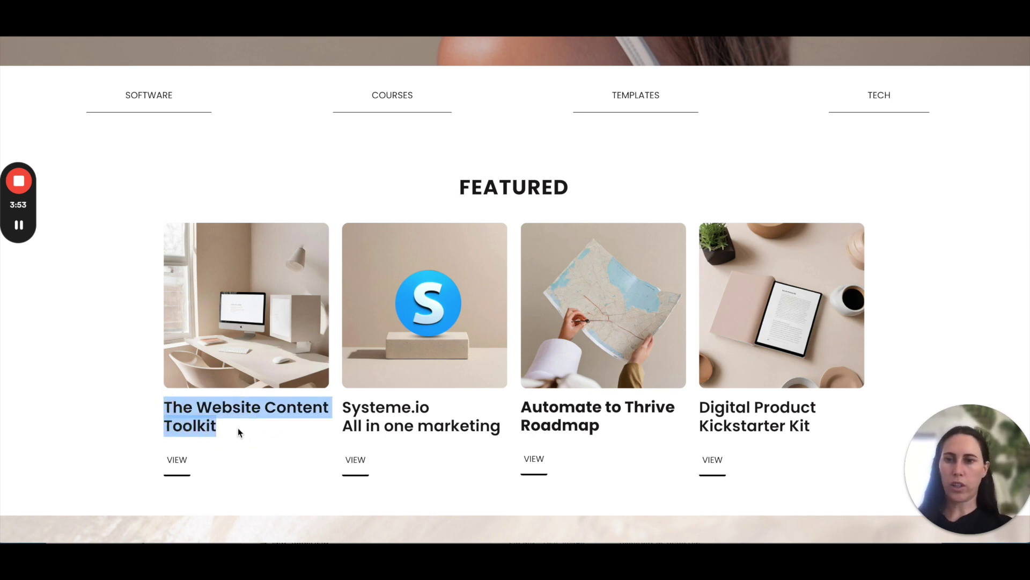
pyautogui.moveTo(228, 428); pyautogui.dragTo(165, 417)
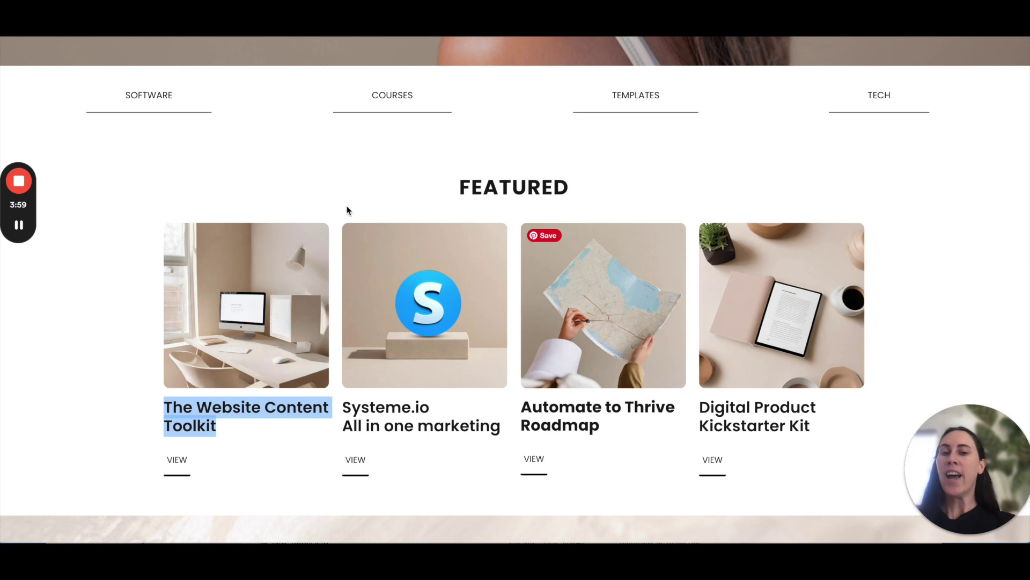
pyautogui.click(482, 478)
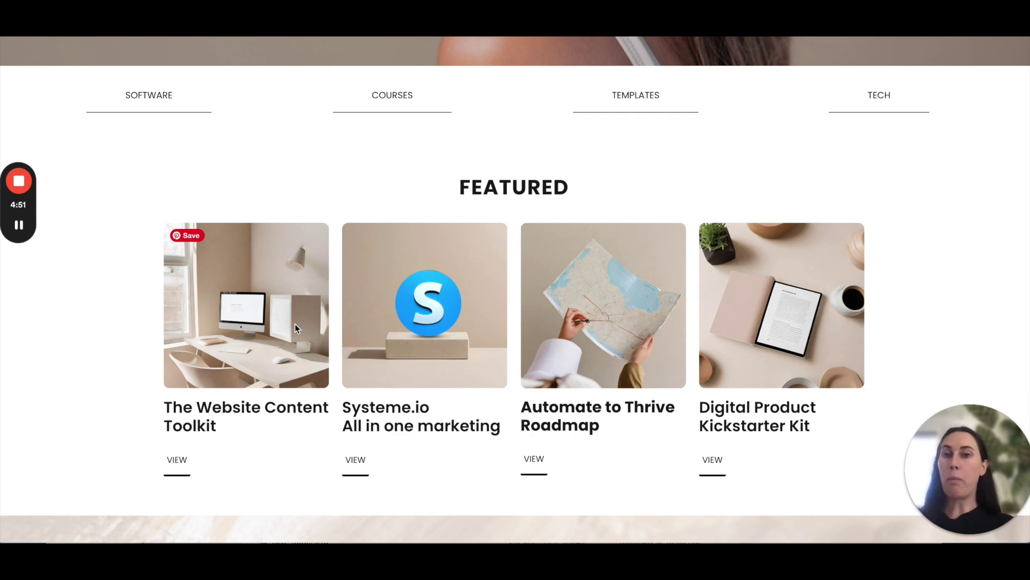
# Scroll down to the Software cards, briefly highlighting the Systeme.io card's tagline
pyautogui.scroll(7, 295, 324)
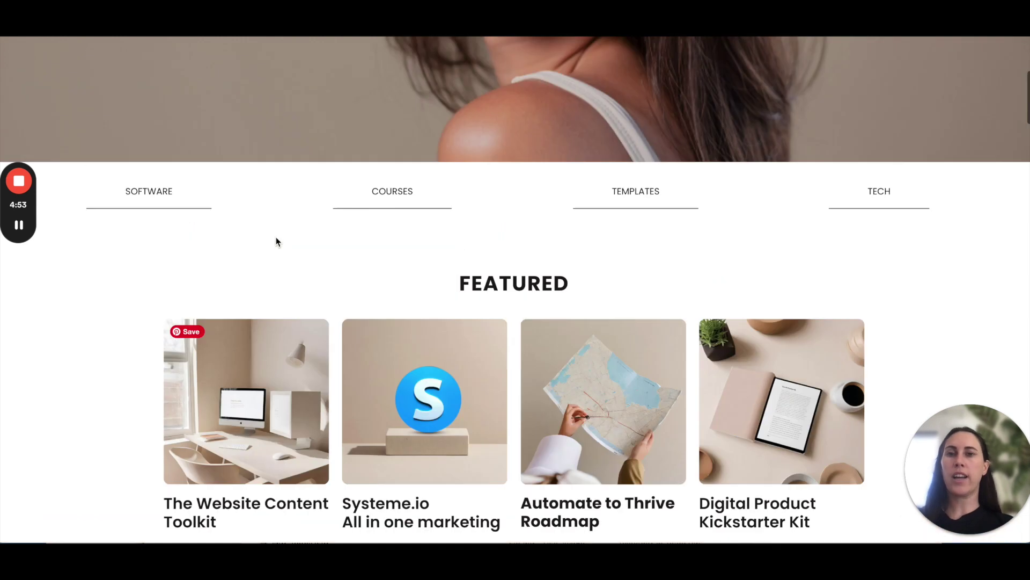
pyautogui.scroll(-5, 435, 334)
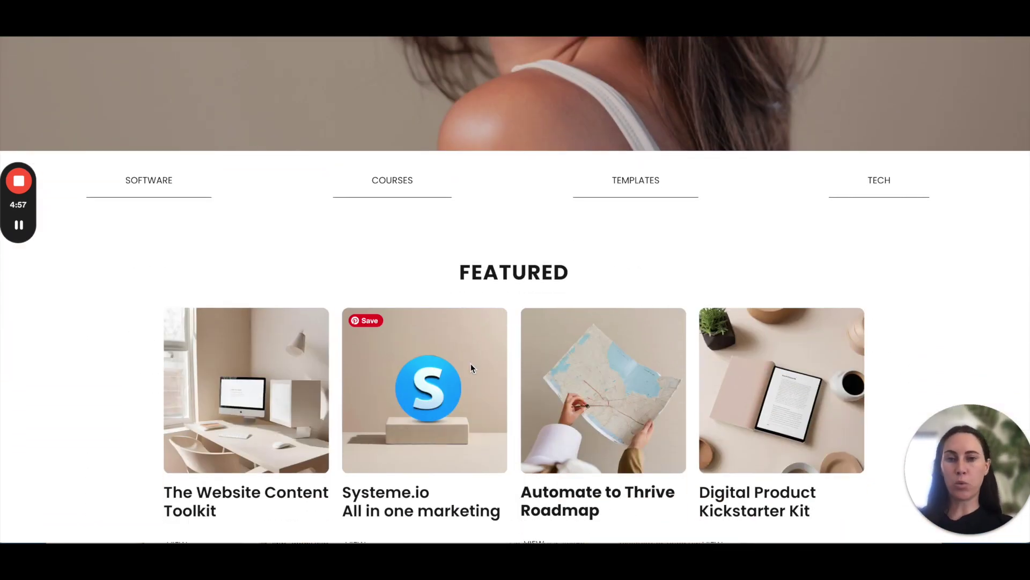
pyautogui.scroll(-2, 513, 437)
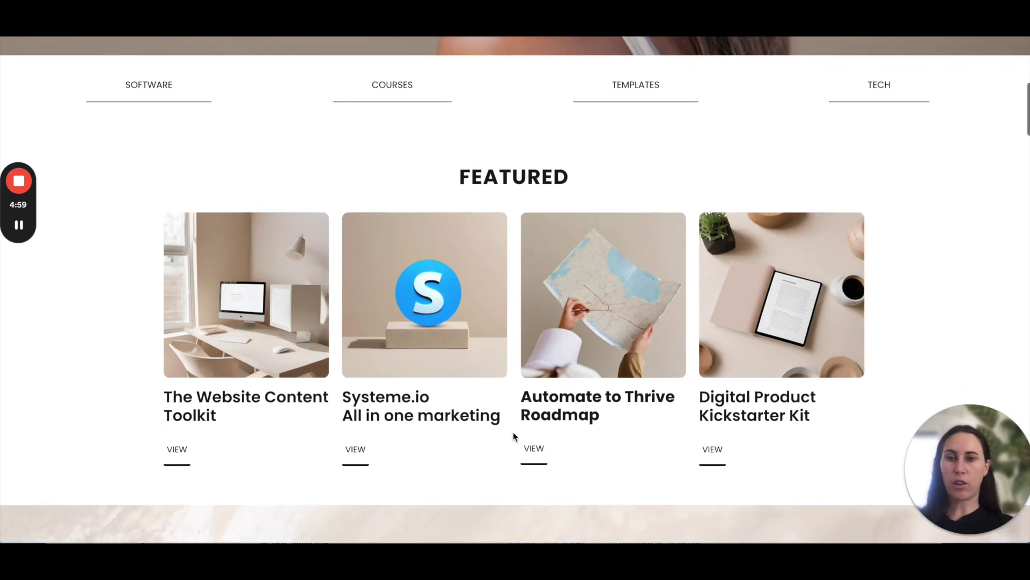
pyautogui.moveTo(503, 419); pyautogui.dragTo(349, 411)
pyautogui.click(439, 467)
pyautogui.scroll(-2, 468, 465)
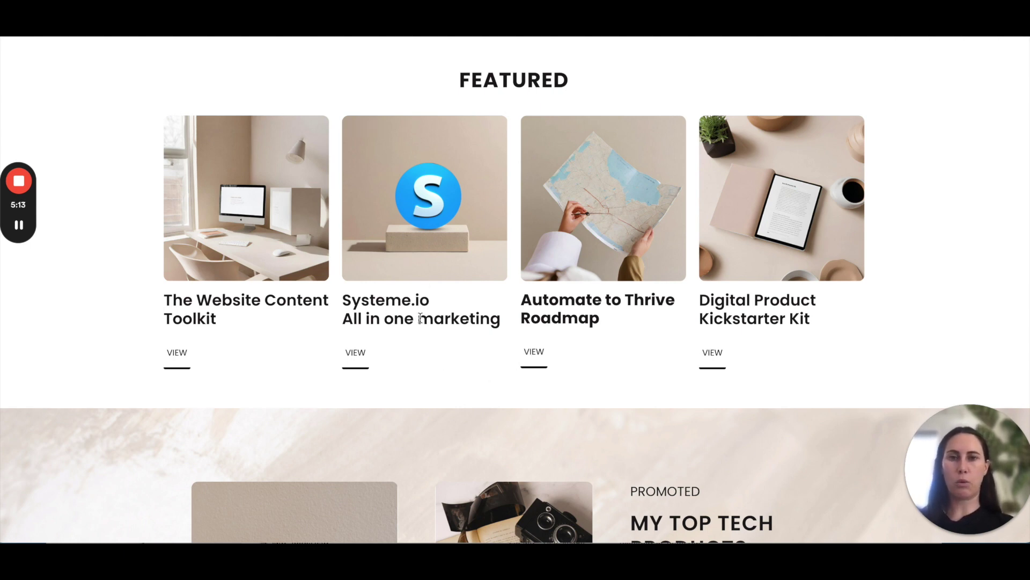
pyautogui.scroll(-2, 420, 318)
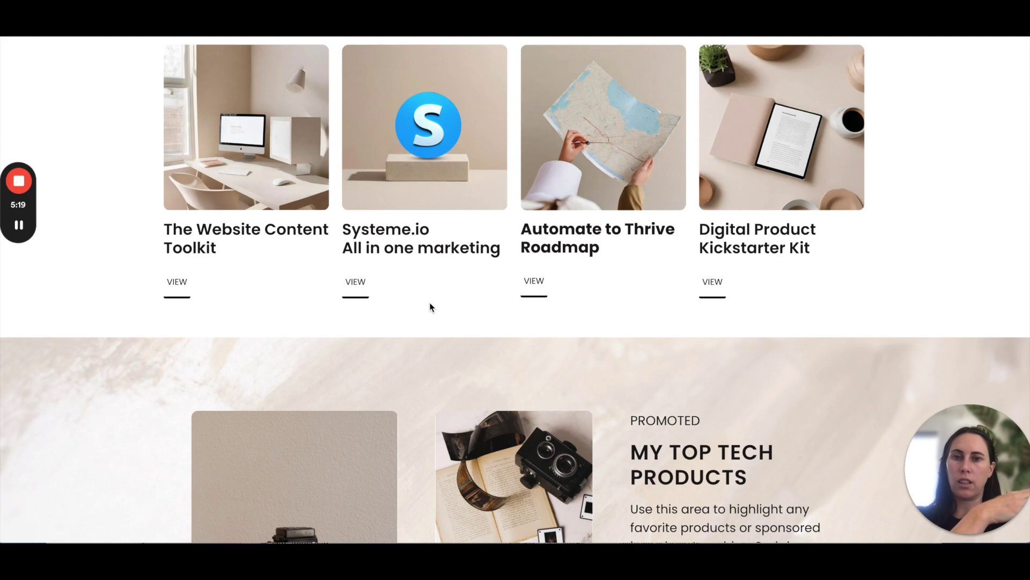
pyautogui.click(444, 318)
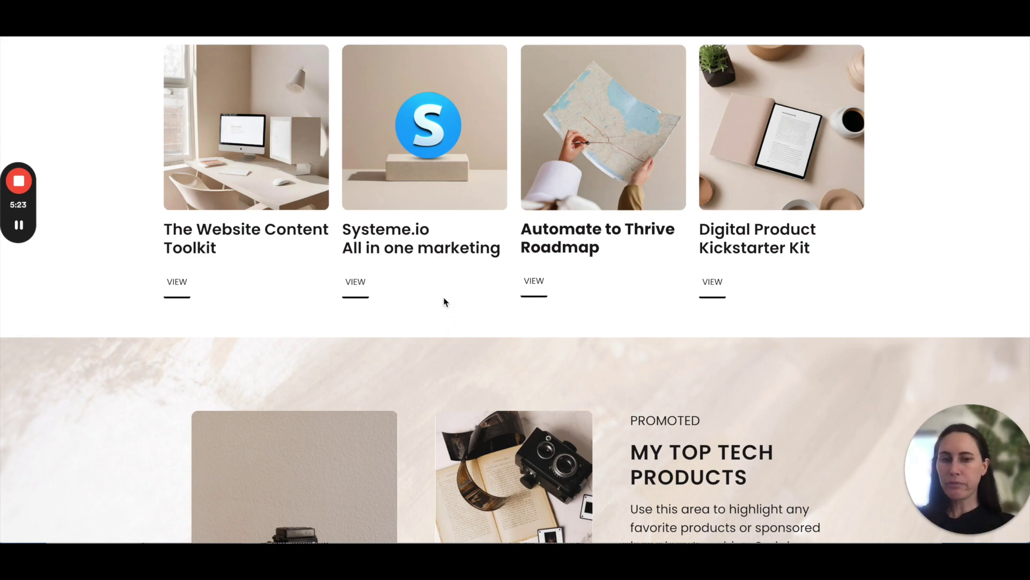
pyautogui.scroll(-10, 445, 302)
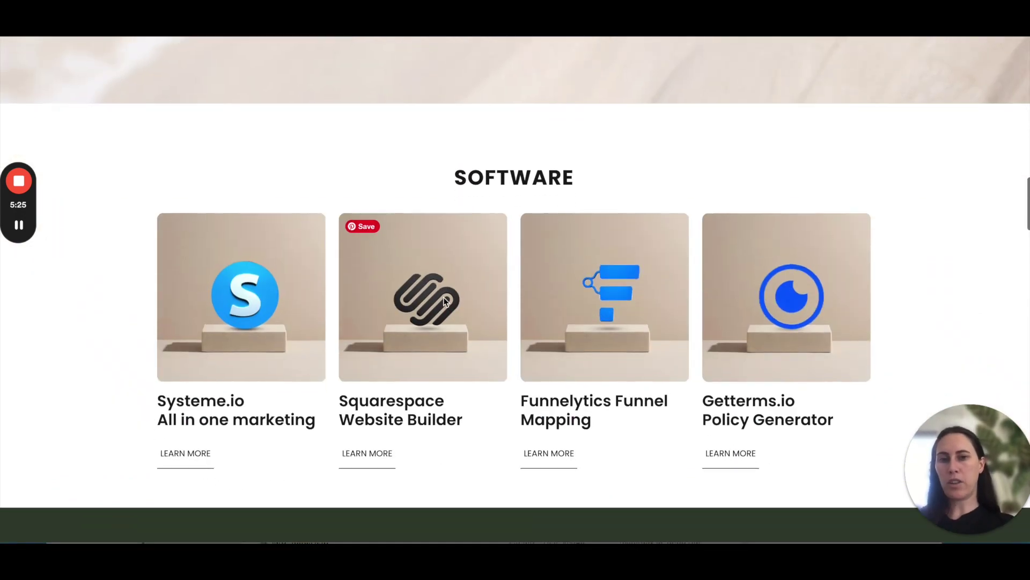
# Scroll past the free-course email sign-up band to the COURSES heading and highlight it
pyautogui.scroll(-8, 445, 302)
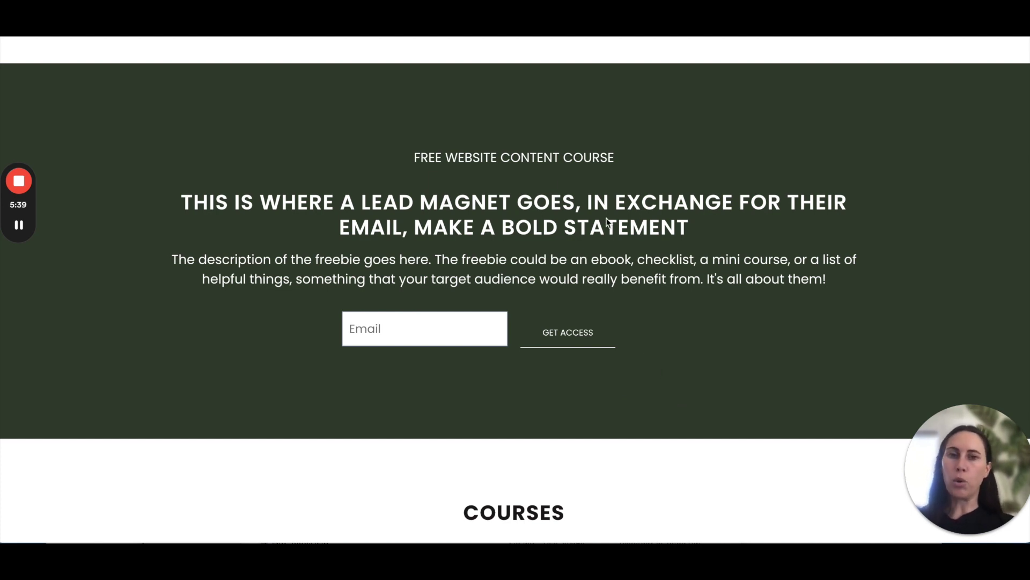
pyautogui.scroll(2, 591, 287)
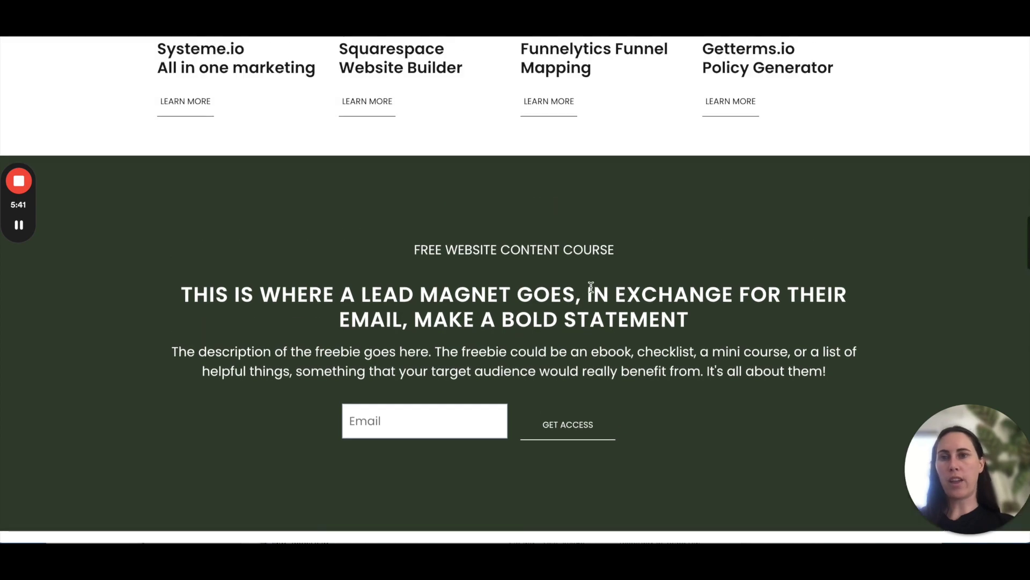
pyautogui.scroll(10, 591, 288)
pyautogui.scroll(15, 591, 287)
pyautogui.scroll(-5, 590, 287)
pyautogui.scroll(-5, 591, 288)
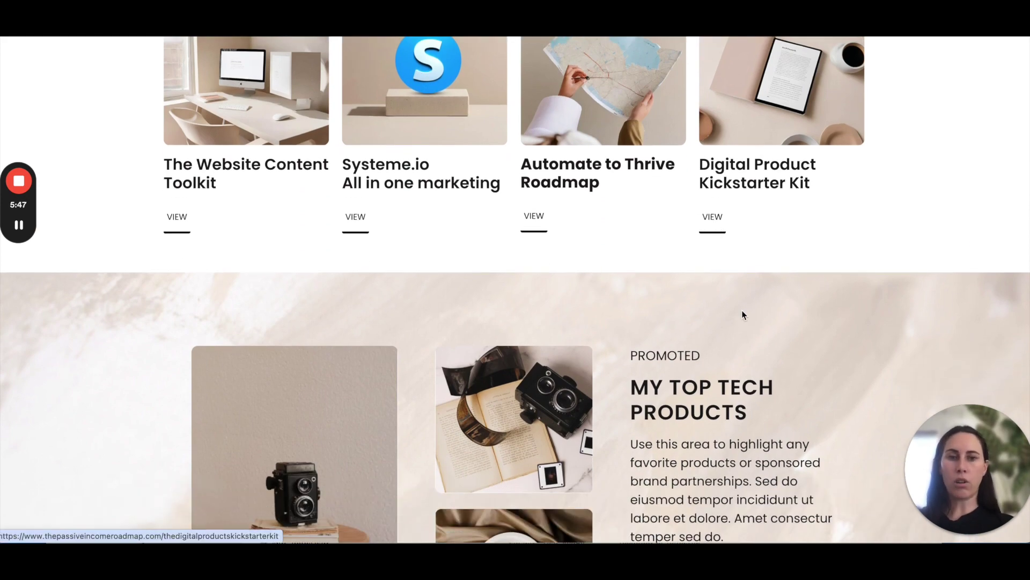
pyautogui.scroll(-3, 742, 314)
pyautogui.scroll(-14, 742, 309)
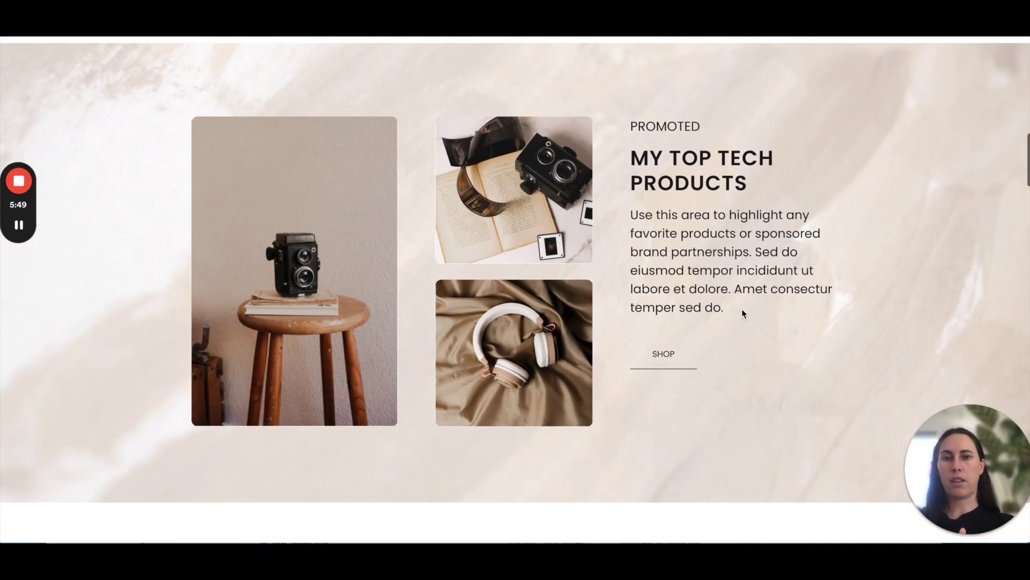
pyautogui.scroll(-1, 744, 314)
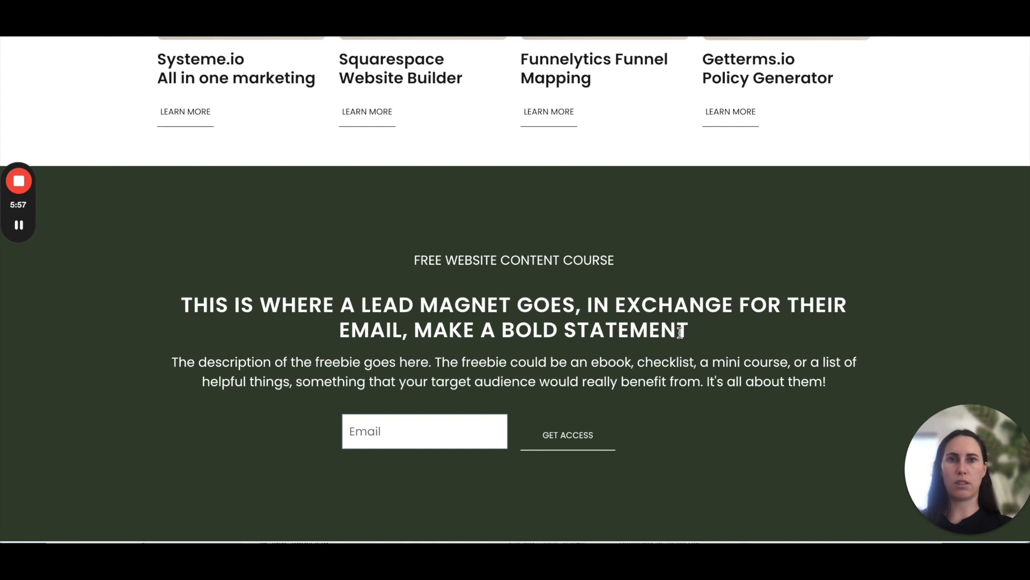
pyautogui.scroll(-10, 681, 331)
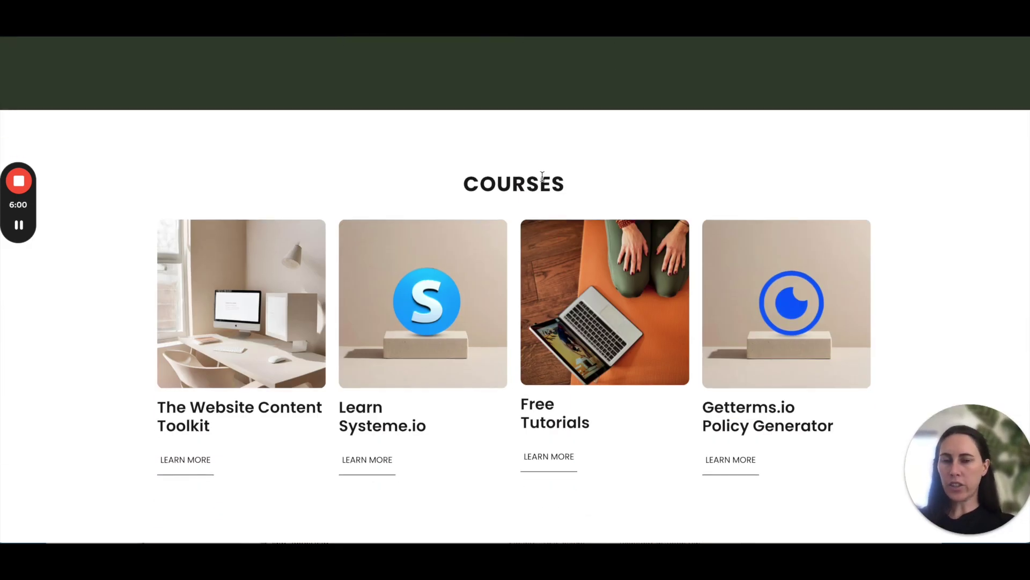
pyautogui.moveTo(577, 185); pyautogui.dragTo(451, 182)
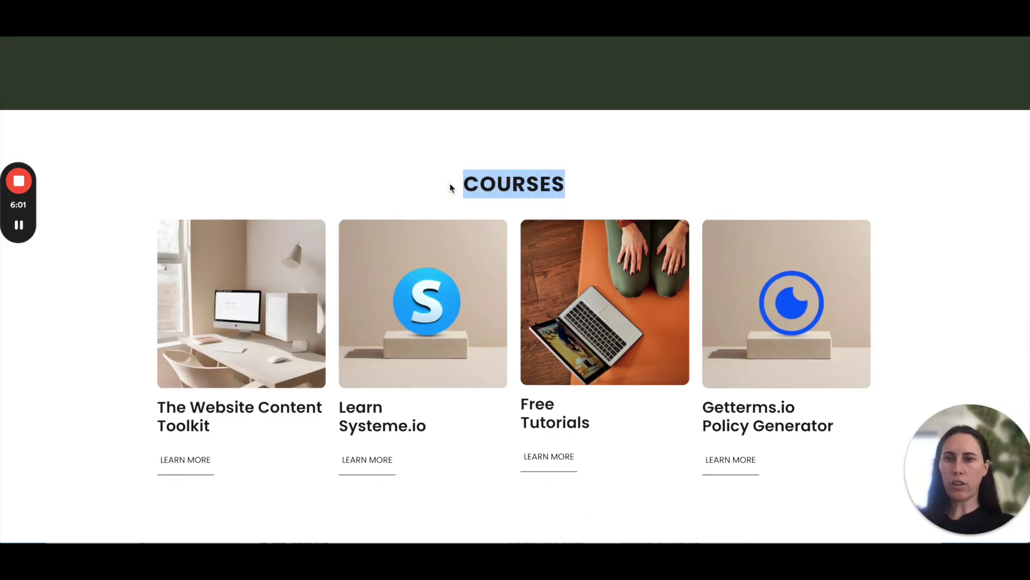
# Clear the COURSES highlight, then briefly highlight and deselect the course cards
pyautogui.click(404, 178)
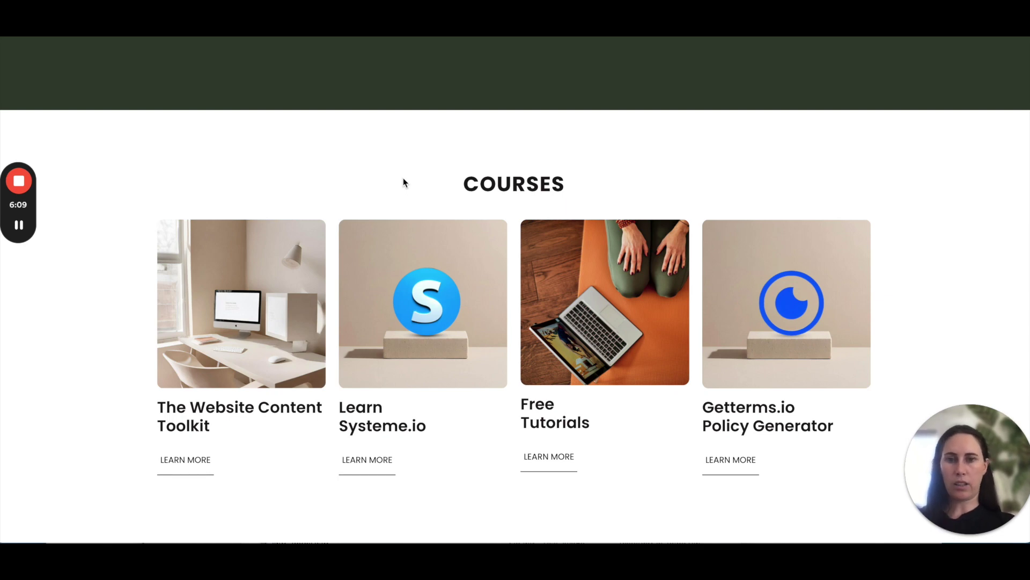
pyautogui.scroll(-3, 472, 471)
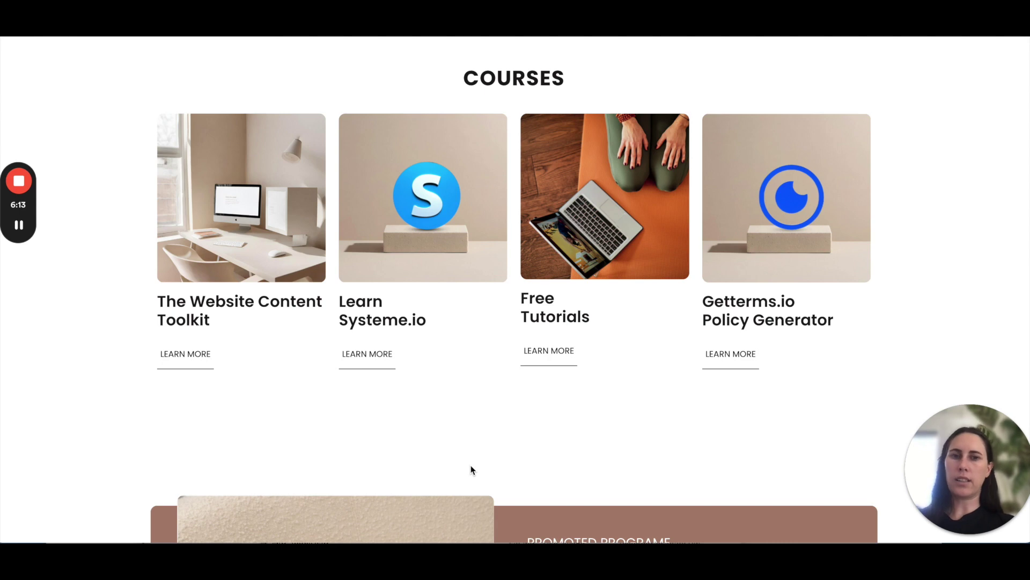
pyautogui.moveTo(334, 99); pyautogui.dragTo(1012, 295)
pyautogui.click(961, 293)
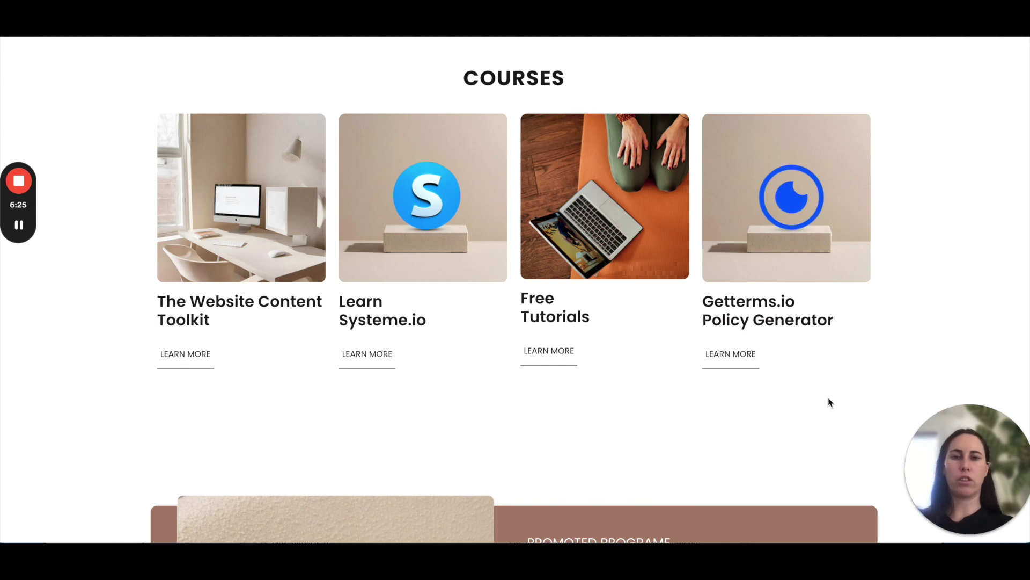
# Highlight the Promoted Programe card's paragraph and heading, deselect, and scroll to TEMPLATES
pyautogui.scroll(-6, 828, 403)
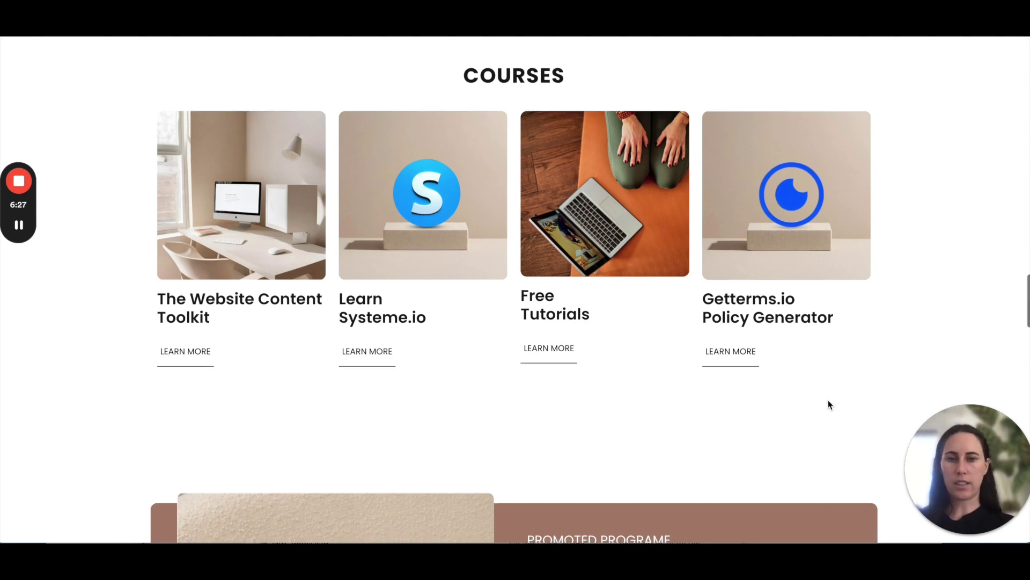
pyautogui.scroll(-1, 830, 424)
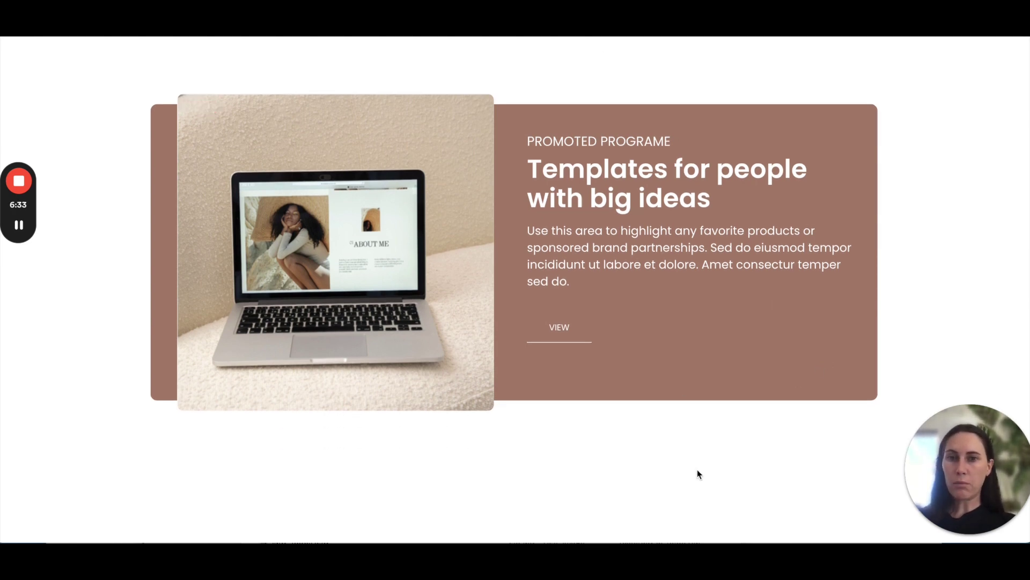
pyautogui.moveTo(575, 285); pyautogui.dragTo(523, 231)
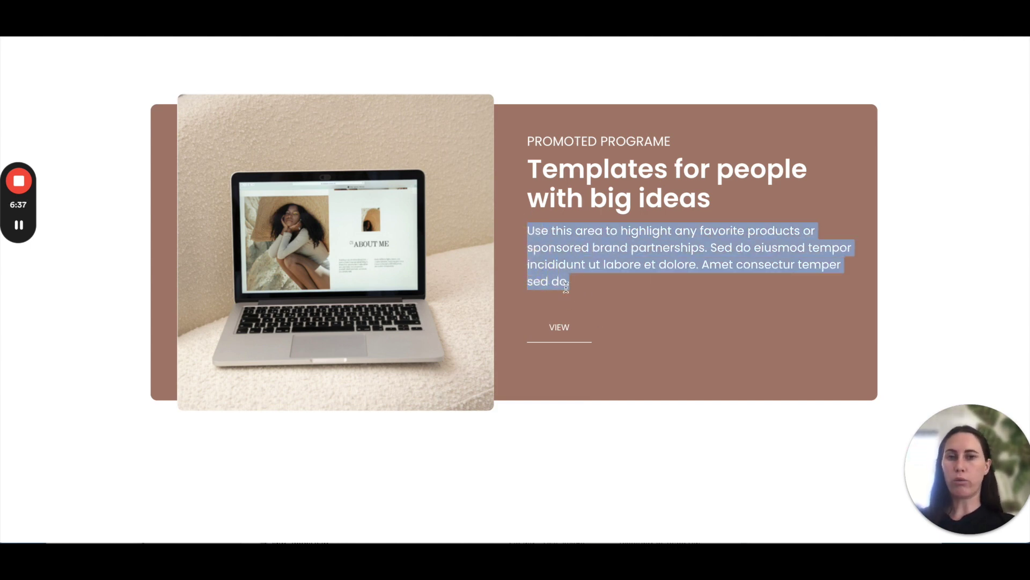
pyautogui.moveTo(574, 285); pyautogui.dragTo(526, 234)
pyautogui.moveTo(570, 281); pyautogui.dragTo(533, 231)
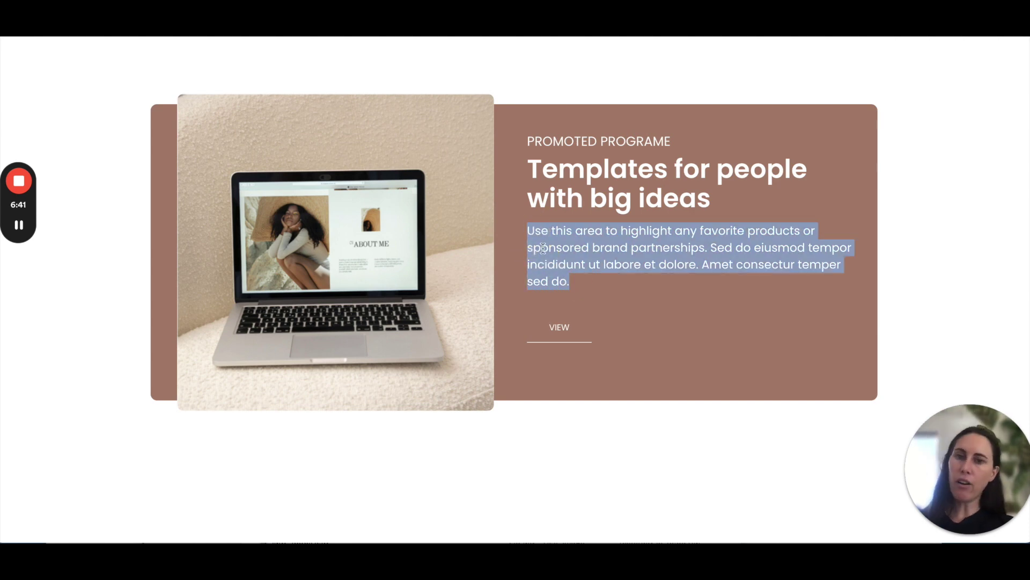
pyautogui.click(571, 284)
pyautogui.moveTo(571, 283); pyautogui.dragTo(525, 138)
pyautogui.click(596, 433)
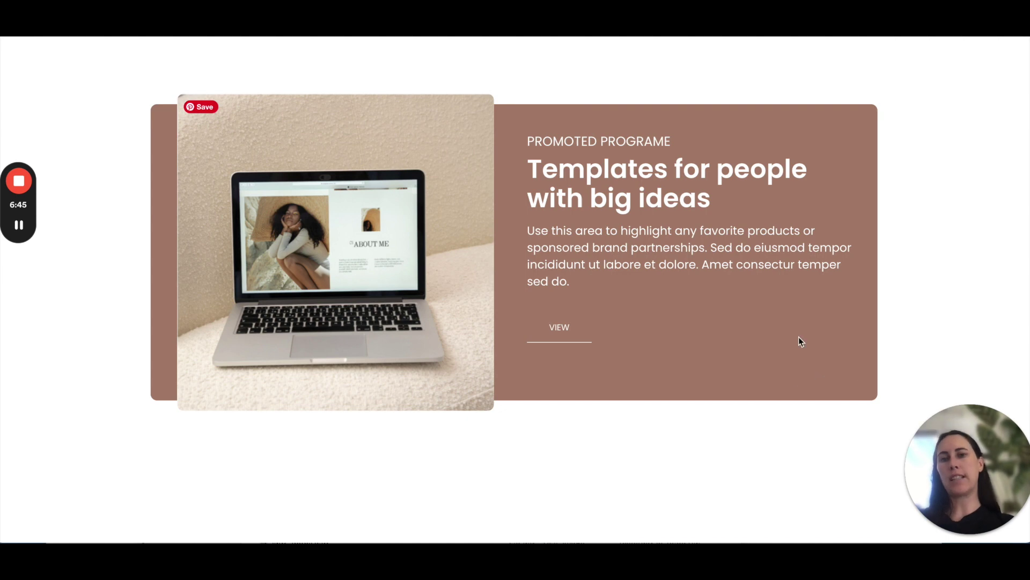
pyautogui.scroll(-7, 702, 290)
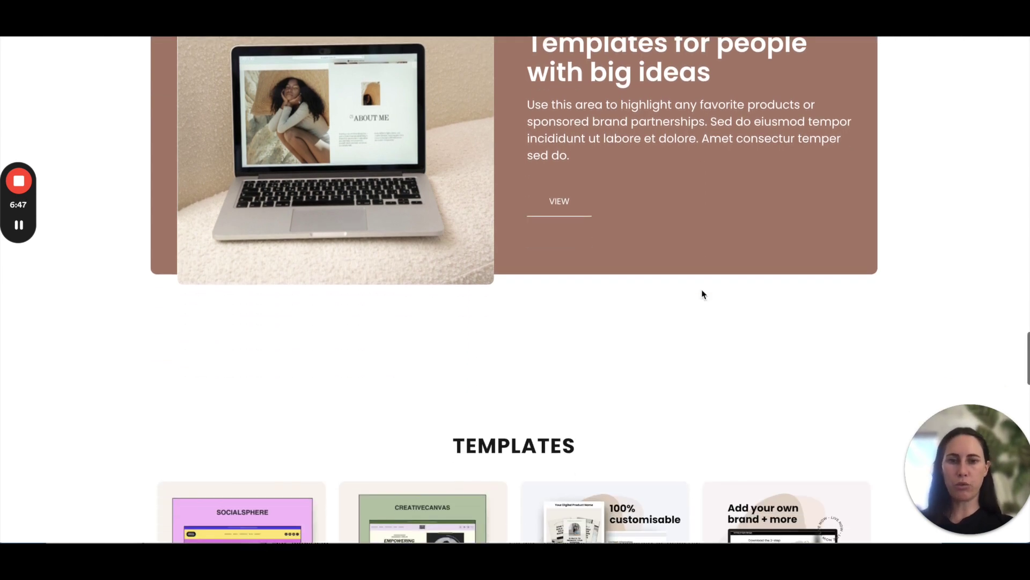
pyautogui.scroll(-4, 702, 294)
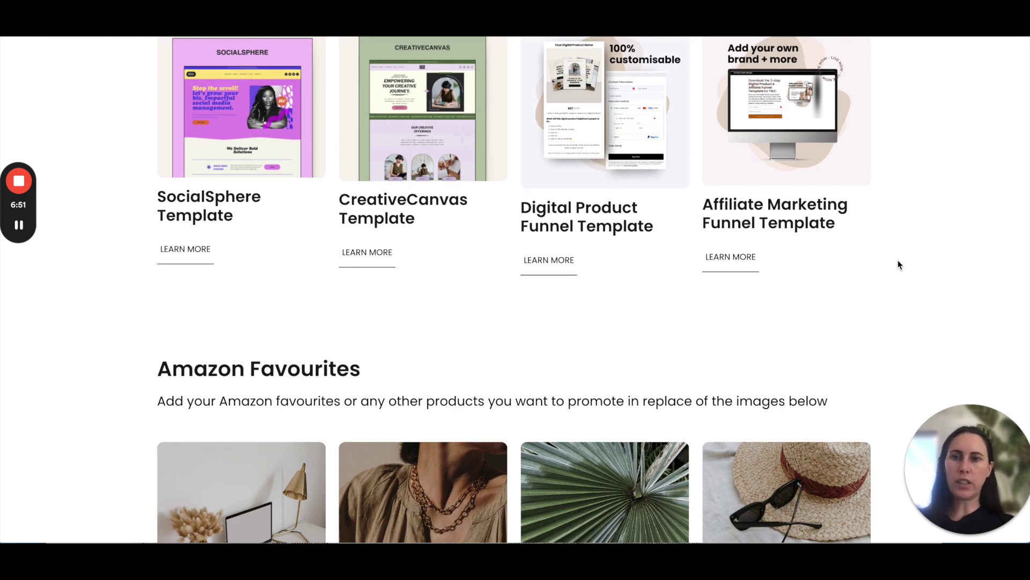
pyautogui.scroll(-3, 898, 263)
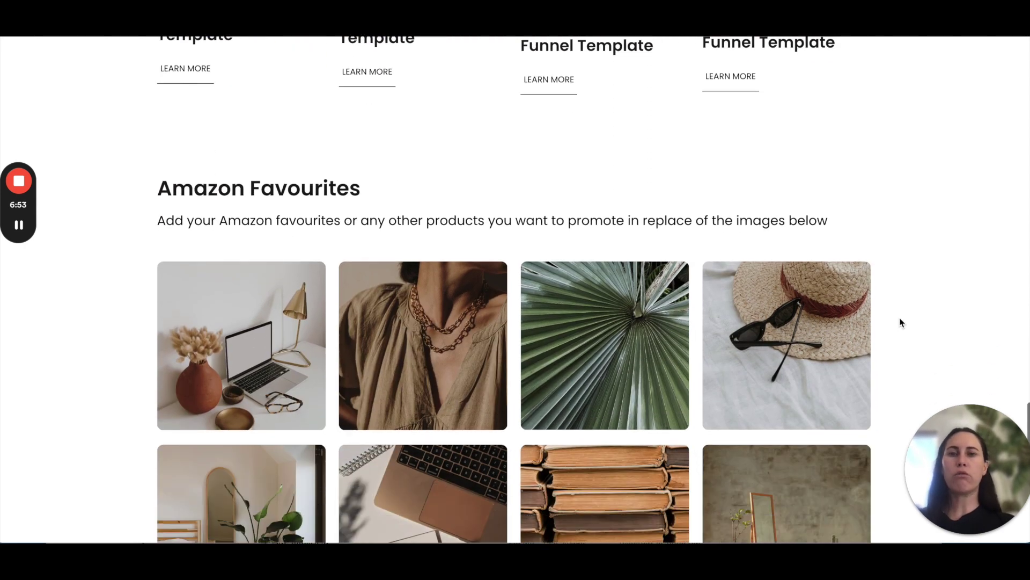
pyautogui.scroll(-3, 900, 322)
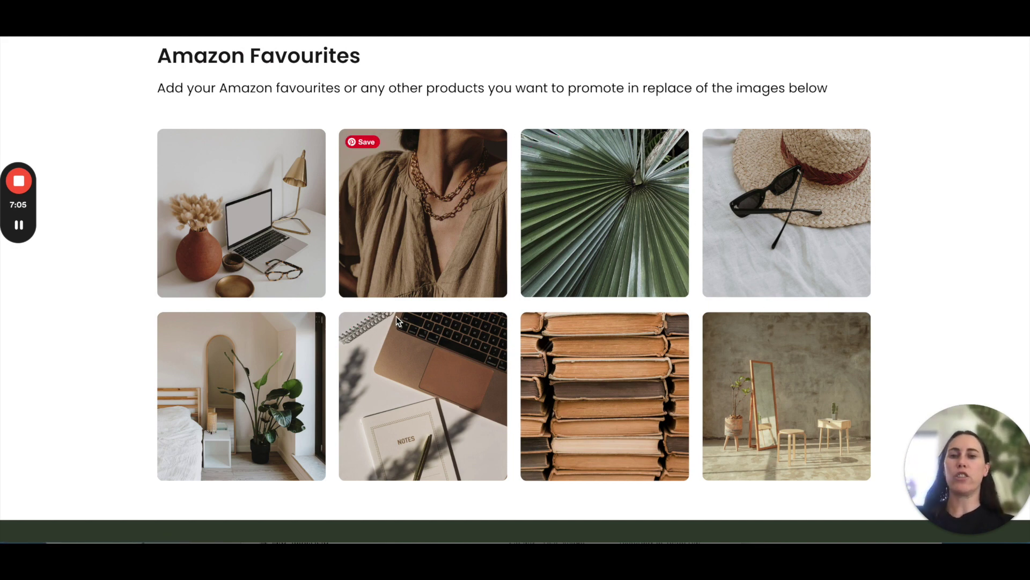
pyautogui.scroll(1, 894, 279)
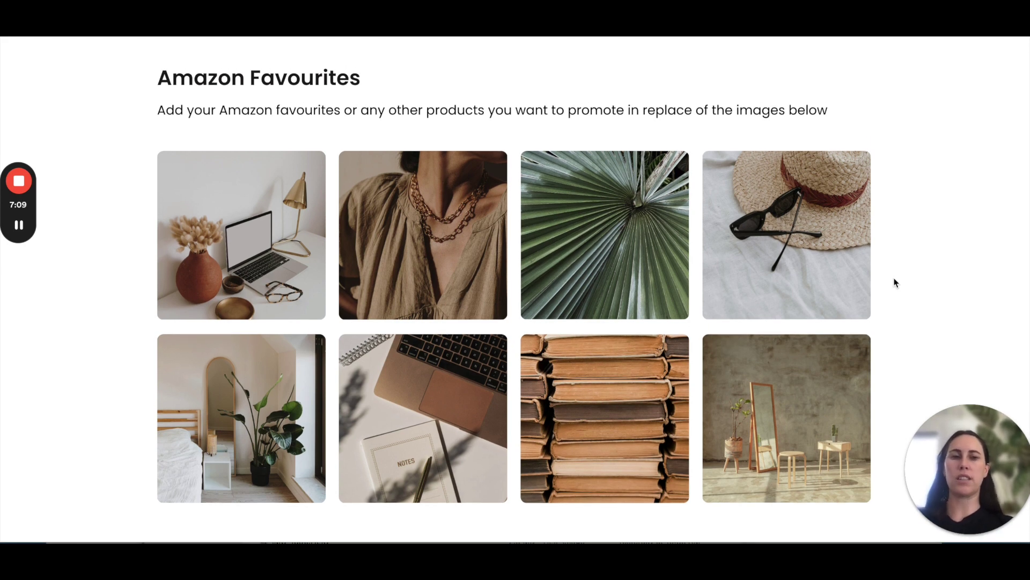
pyautogui.scroll(-1, 895, 283)
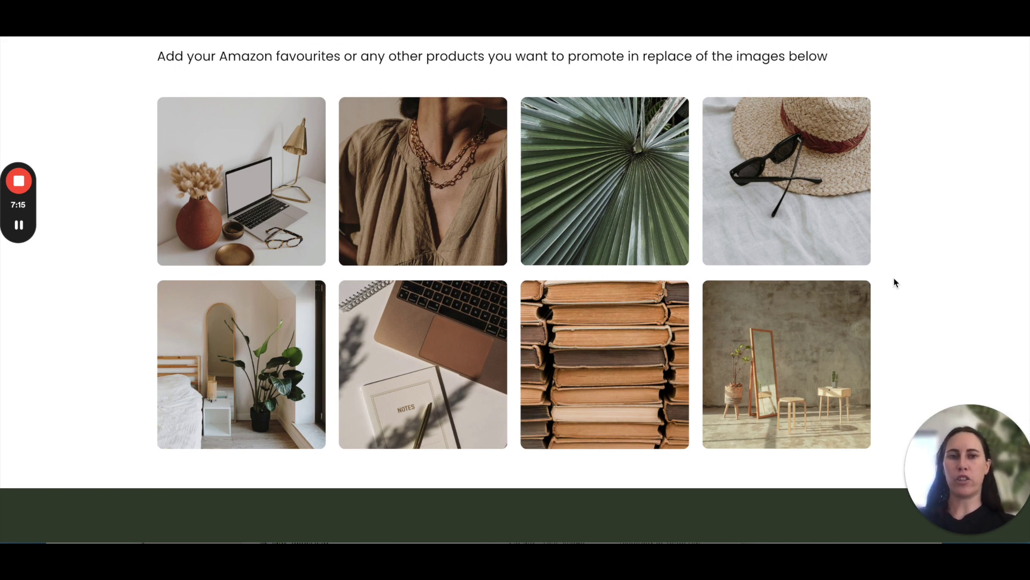
pyautogui.scroll(-8, 894, 283)
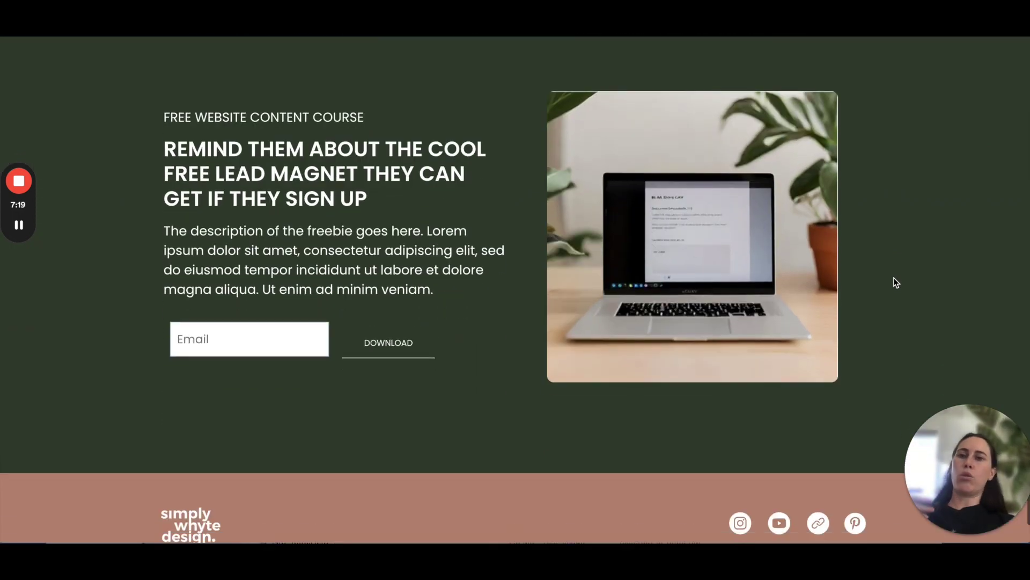
pyautogui.moveTo(617, 203)
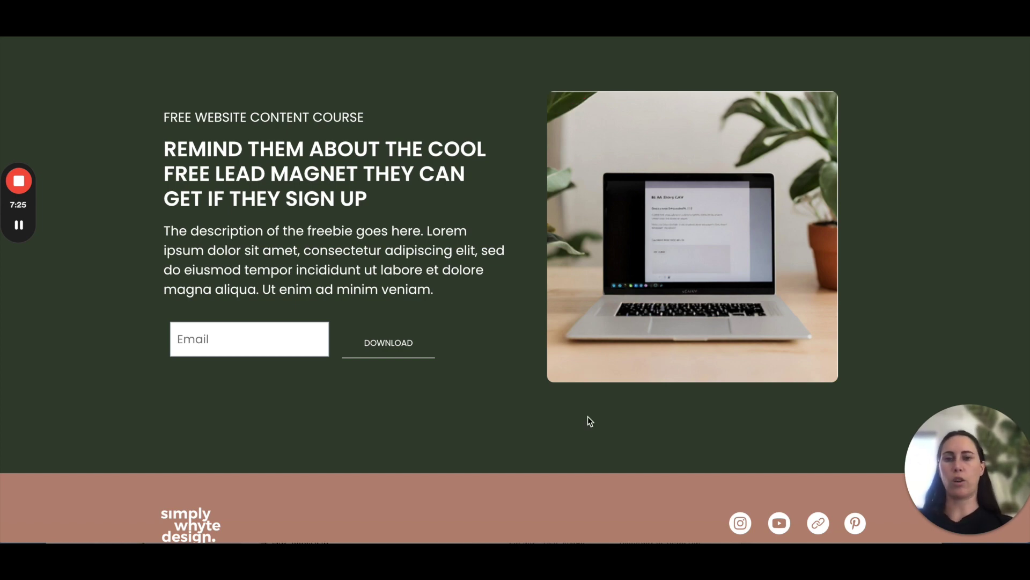
pyautogui.scroll(-3, 589, 421)
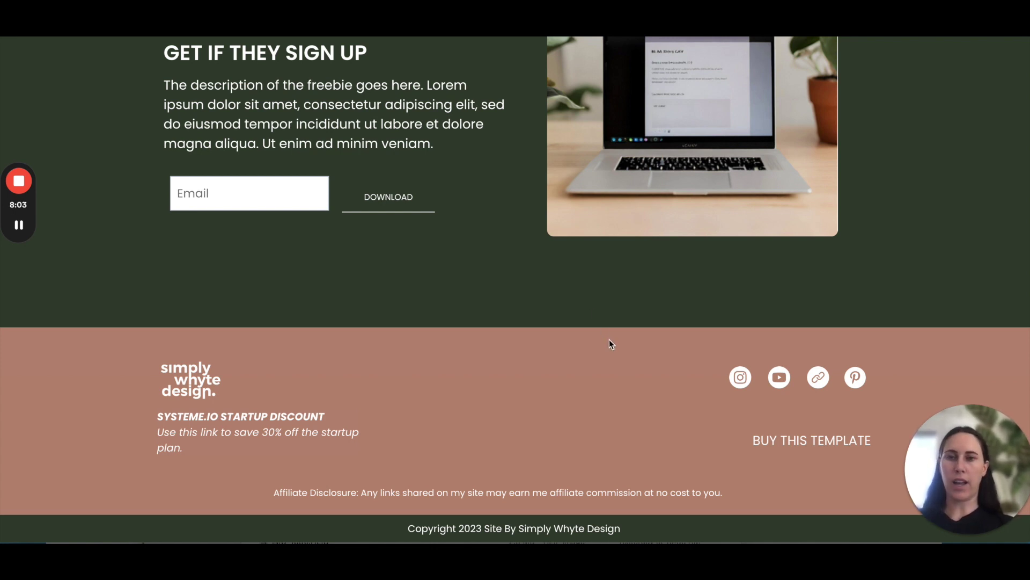
pyautogui.scroll(6, 609, 341)
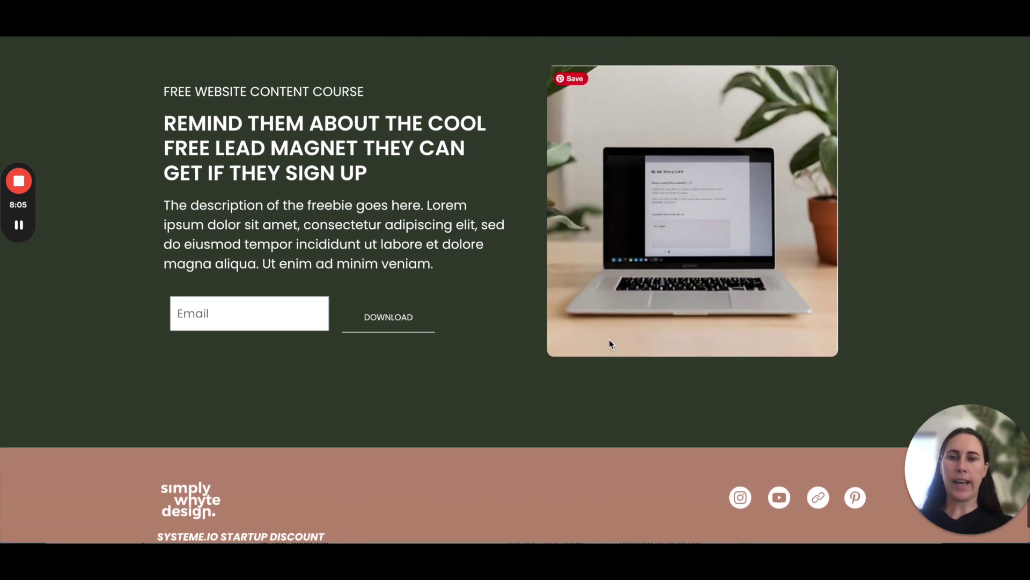
pyautogui.scroll(5, 610, 339)
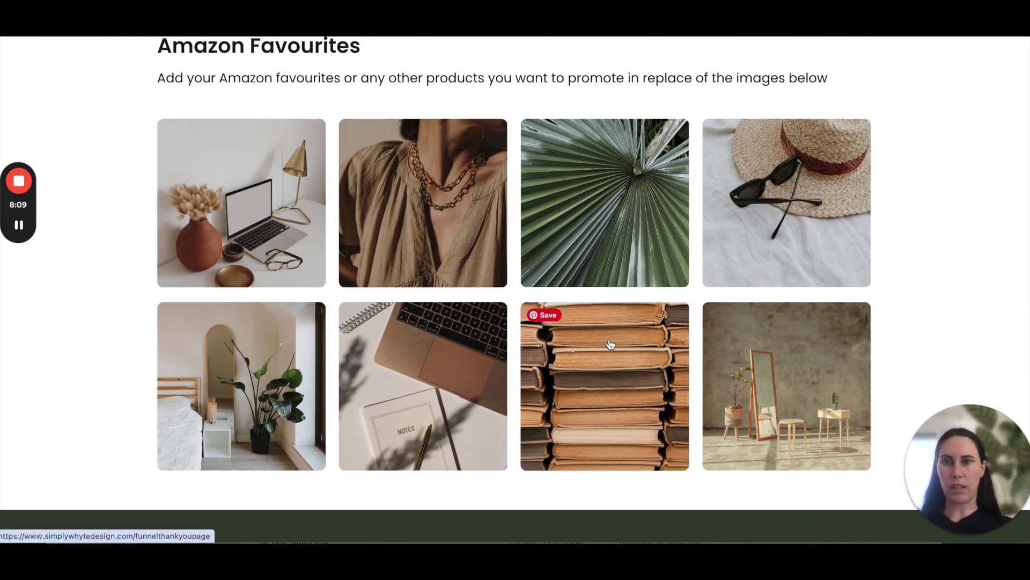
pyautogui.scroll(10, 610, 345)
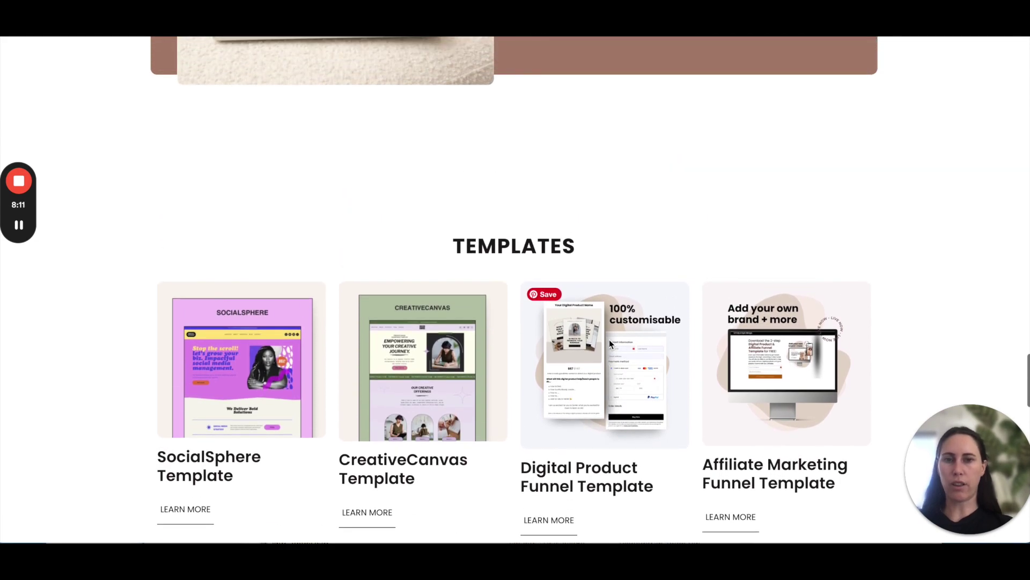
pyautogui.scroll(10, 610, 341)
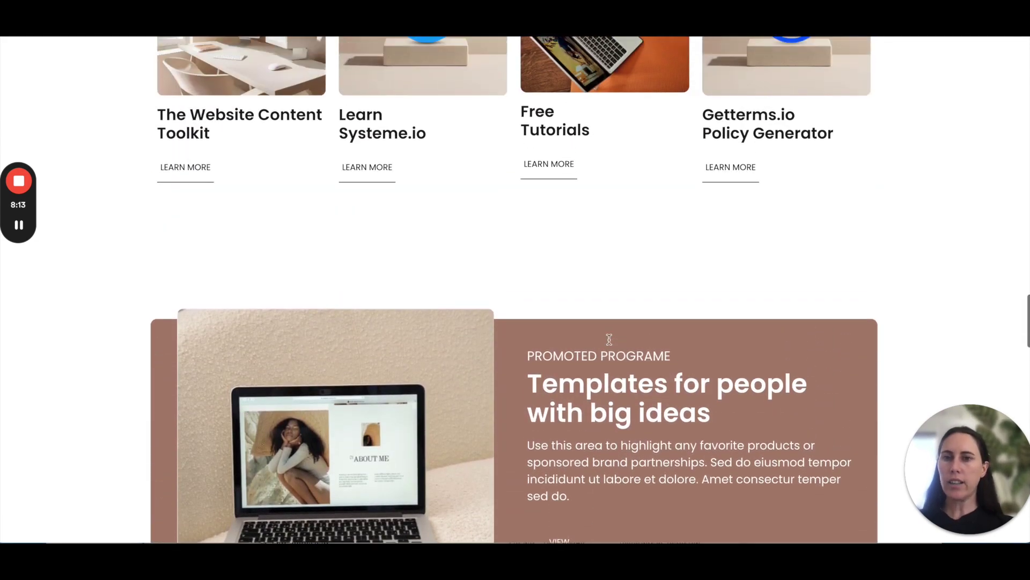
pyautogui.scroll(20, 610, 339)
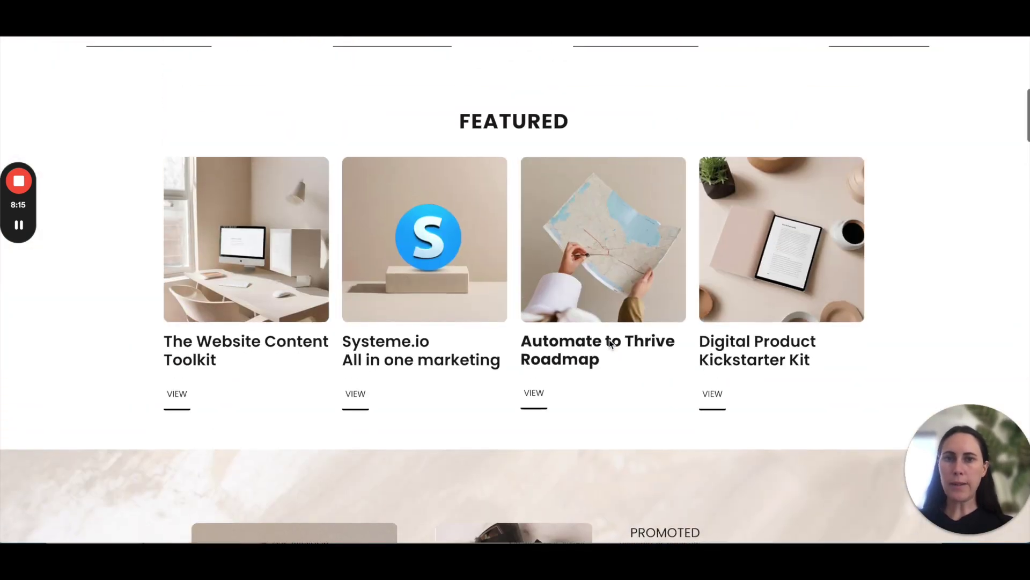
pyautogui.scroll(8, 610, 340)
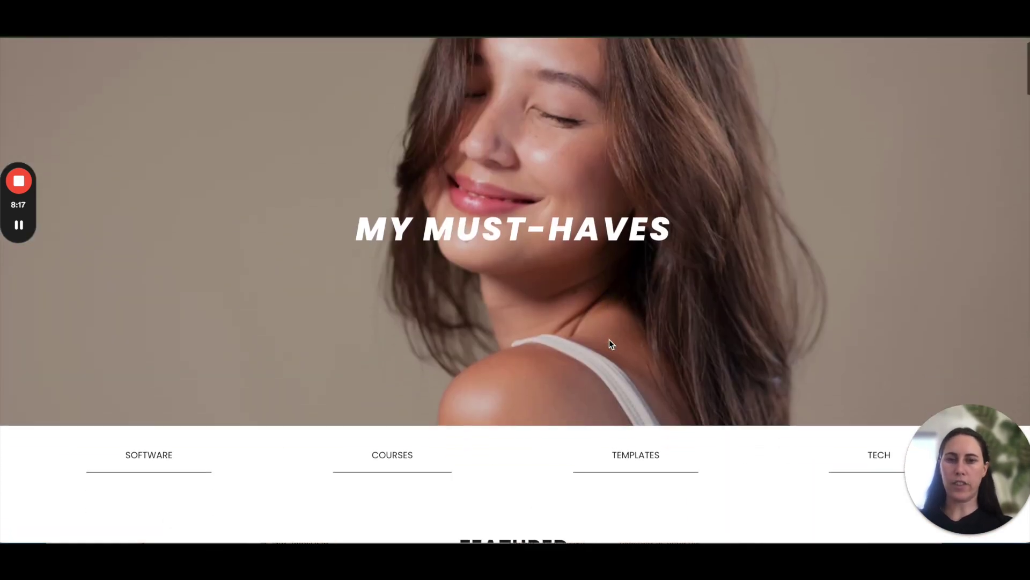
# Check the funnel step settings, return to the preview, then switch to the Thank You page
pyautogui.scroll(-6, 610, 344)
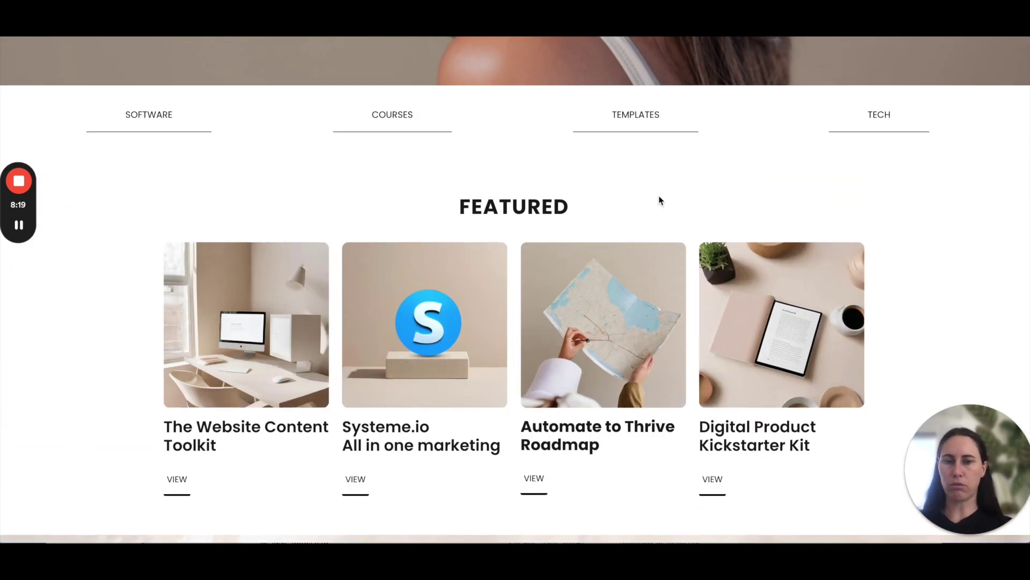
pyautogui.hotkey('ctrl', 'Tab')
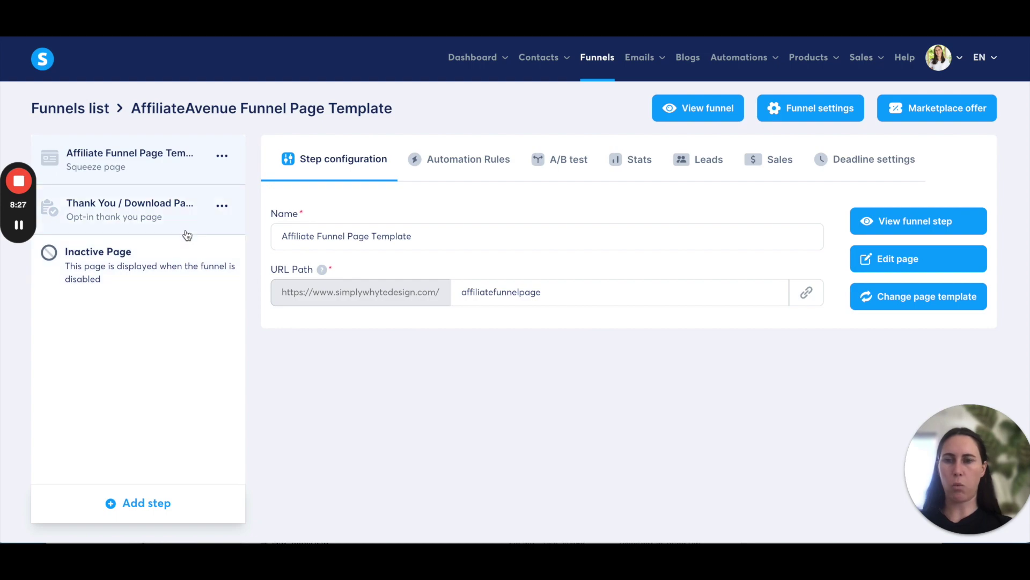
pyautogui.hotkey('ctrl', 'Tab')
pyautogui.scroll(-10, 568, 304)
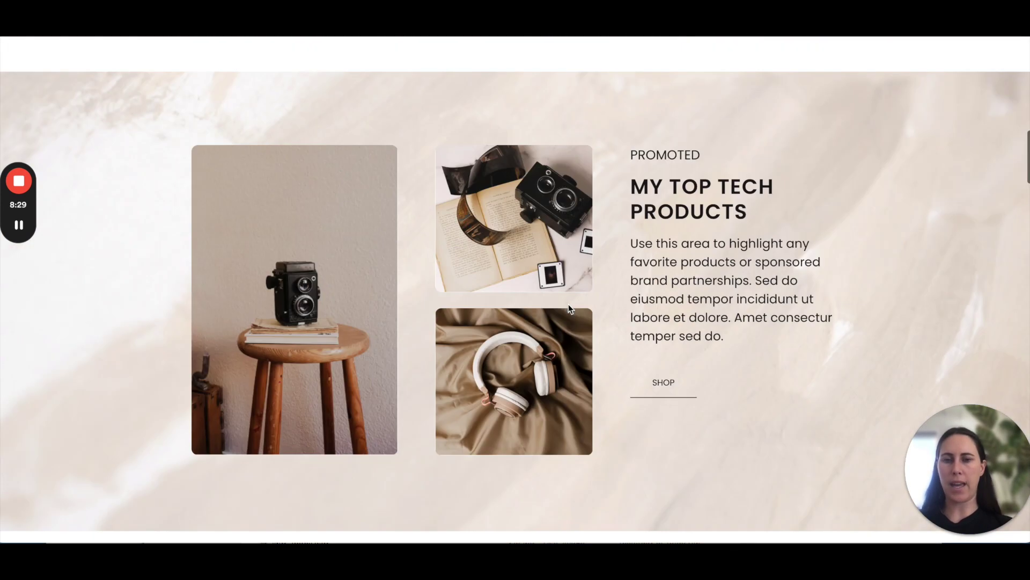
pyautogui.scroll(-1, 568, 304)
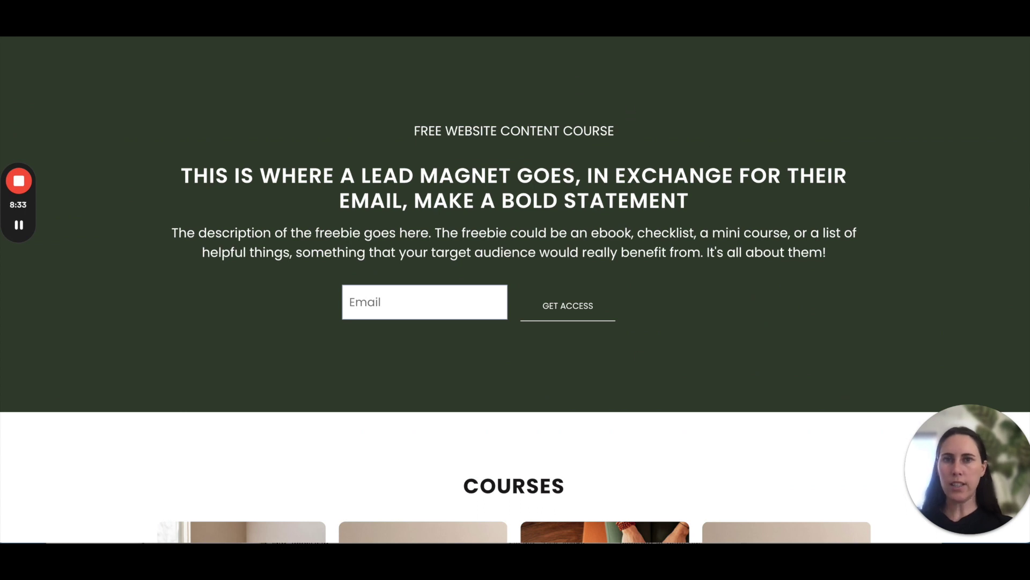
pyautogui.hotkey('ctrl', 'Tab')
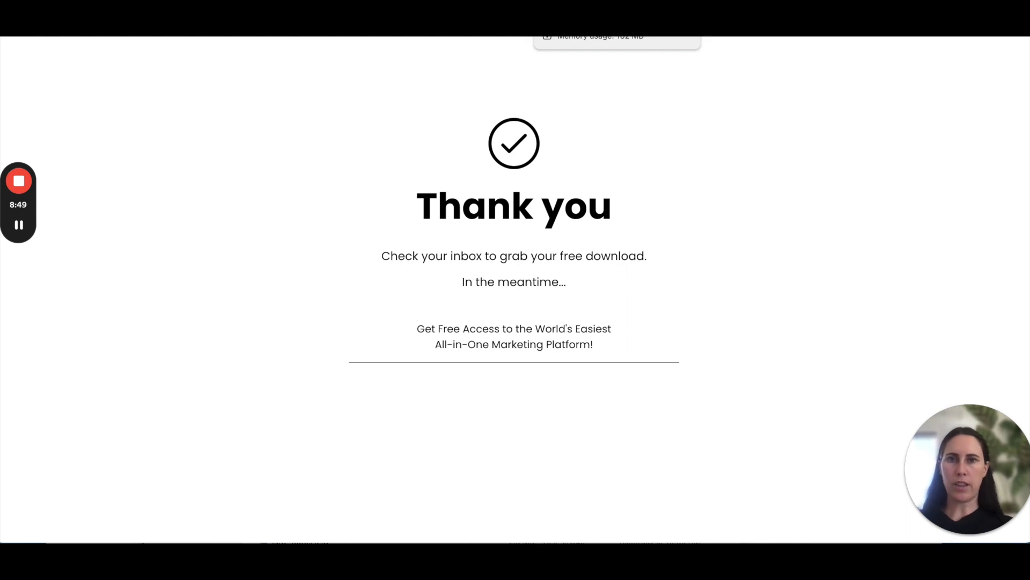
# Return to the funnel step, open the page editor, and decline resuming unsaved changes
pyautogui.hotkey('ctrl', 'w')
pyautogui.moveTo(172, 206); pyautogui.dragTo(198, 161)
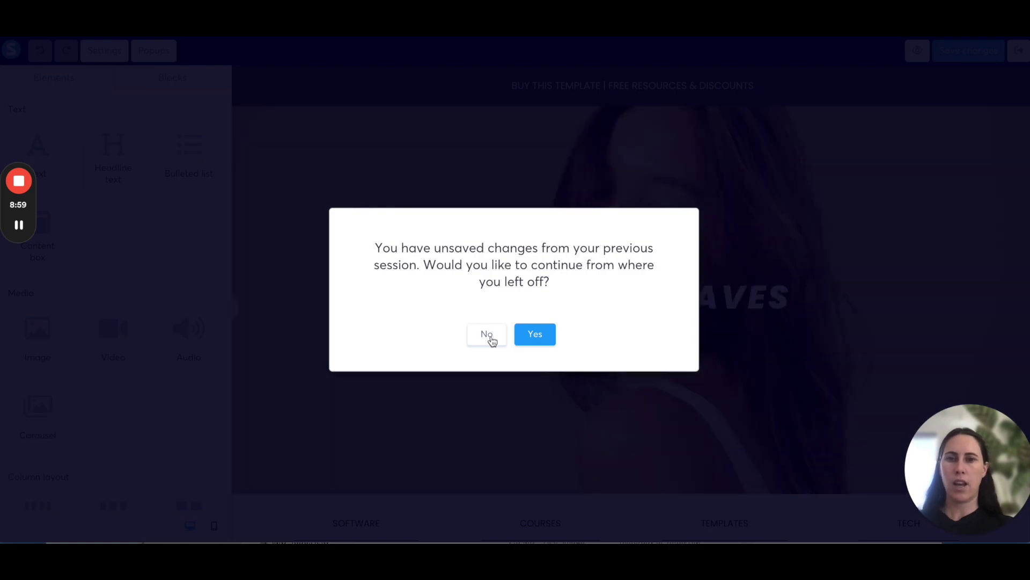
pyautogui.click(486, 335)
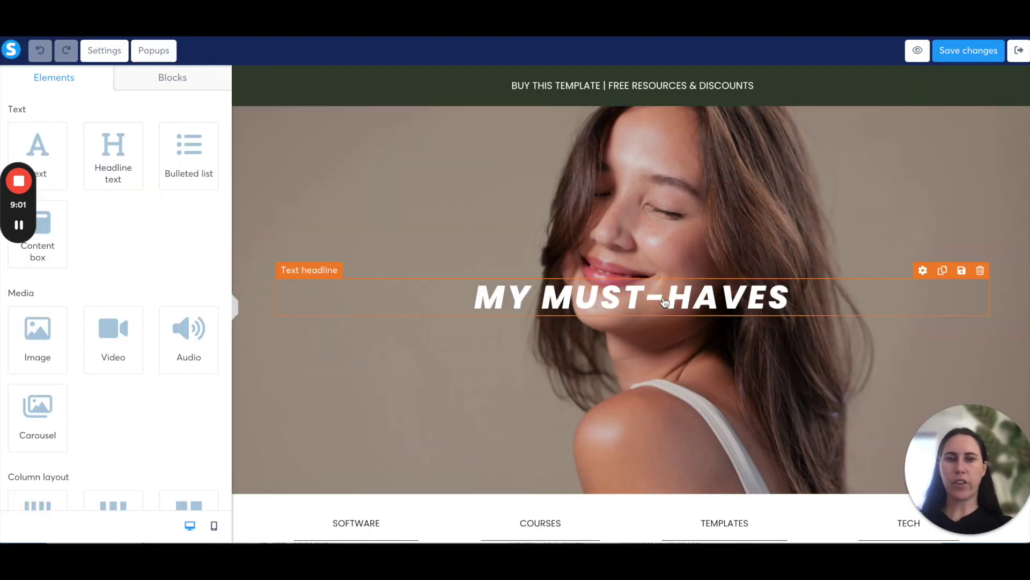
# Scroll down to the lead-magnet sign-up section and duplicate it
pyautogui.scroll(-3, 664, 356)
pyautogui.scroll(-2, 664, 356)
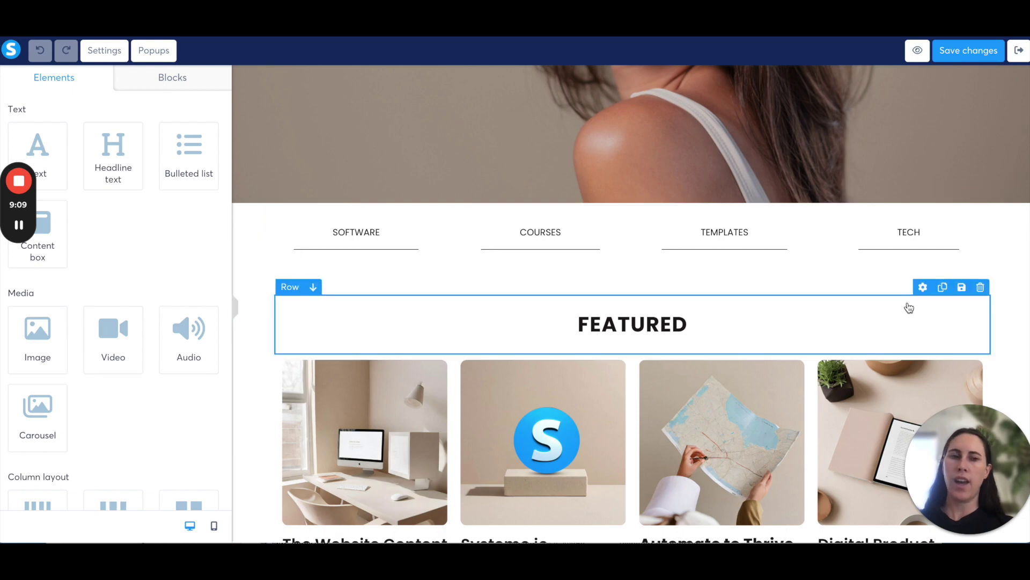
pyautogui.scroll(-10, 907, 306)
pyautogui.scroll(-7, 909, 307)
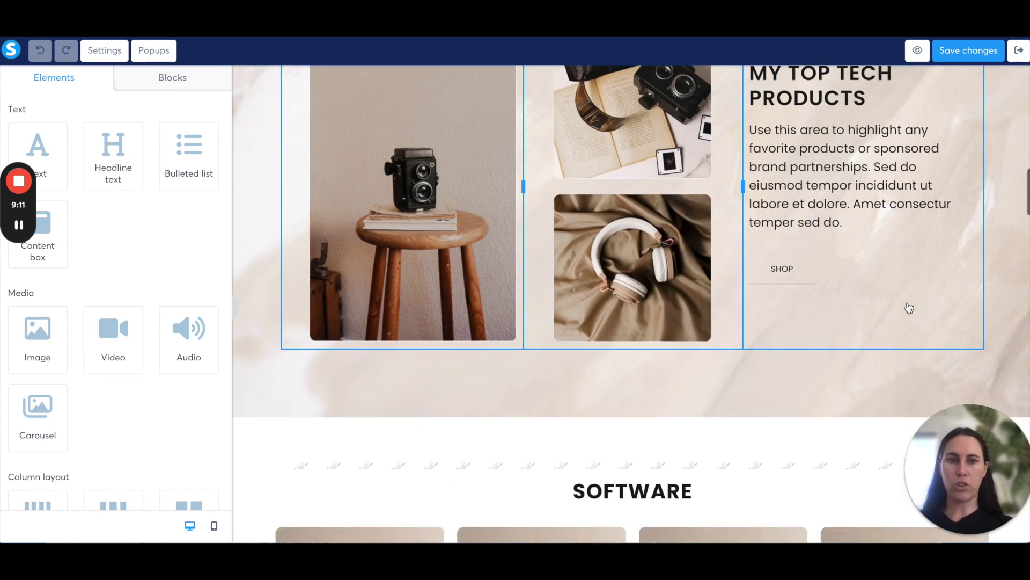
pyautogui.scroll(-4, 909, 307)
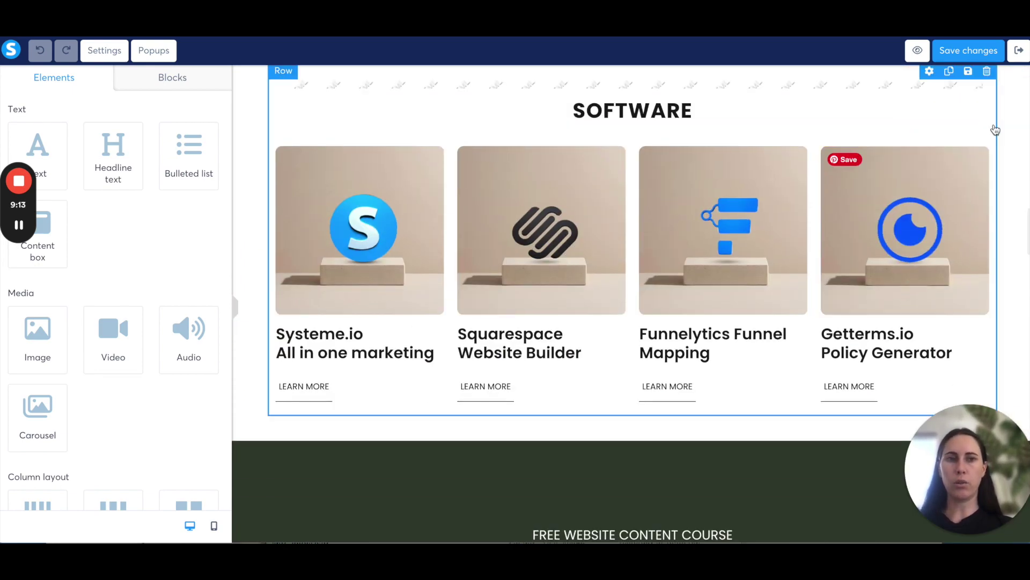
pyautogui.scroll(-3, 957, 135)
pyautogui.scroll(-4, 956, 135)
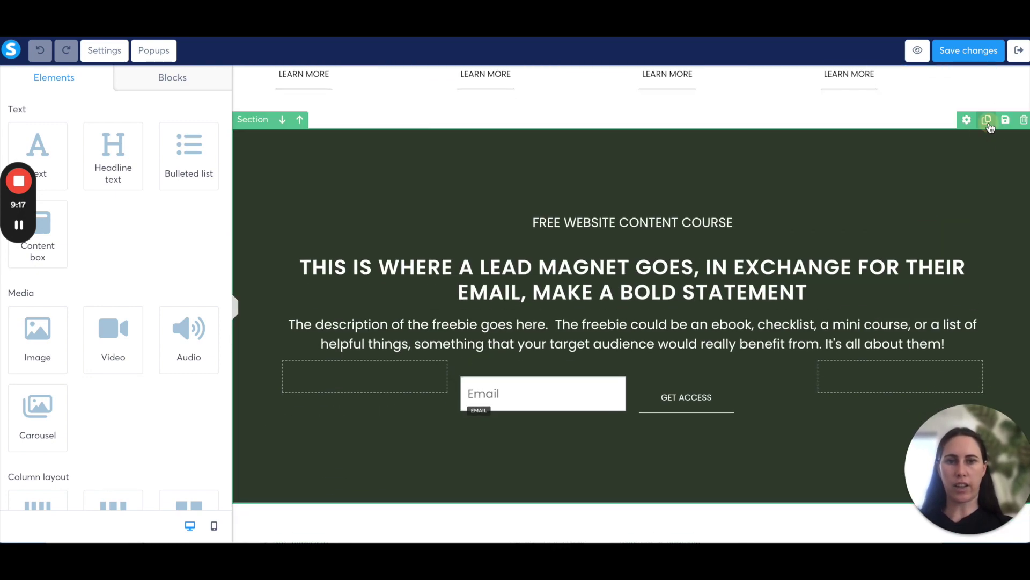
pyautogui.click(986, 119)
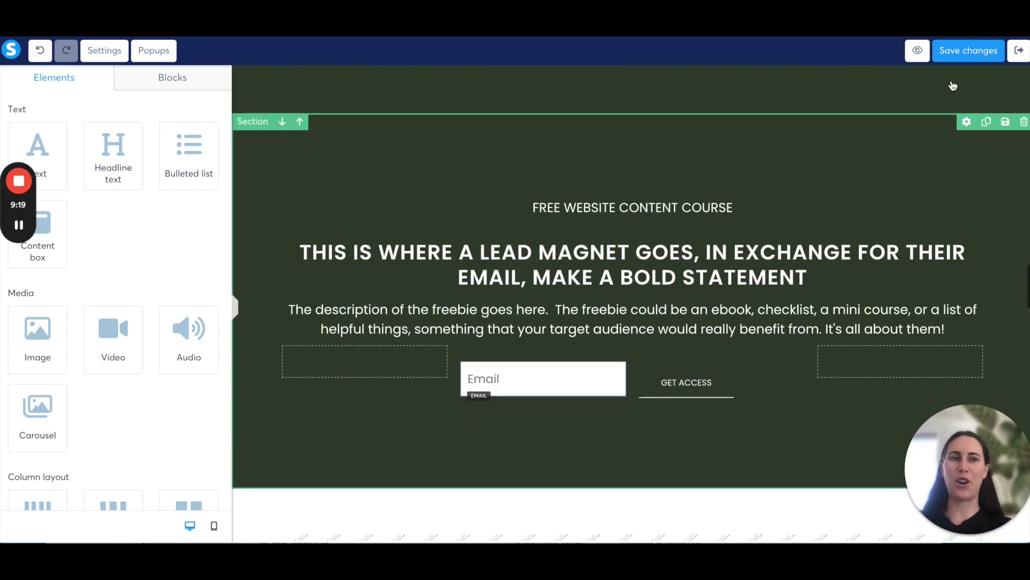
# Delete the duplicate section, confirming with OK, and open the page preview
pyautogui.scroll(1, 952, 85)
pyautogui.click(1024, 112)
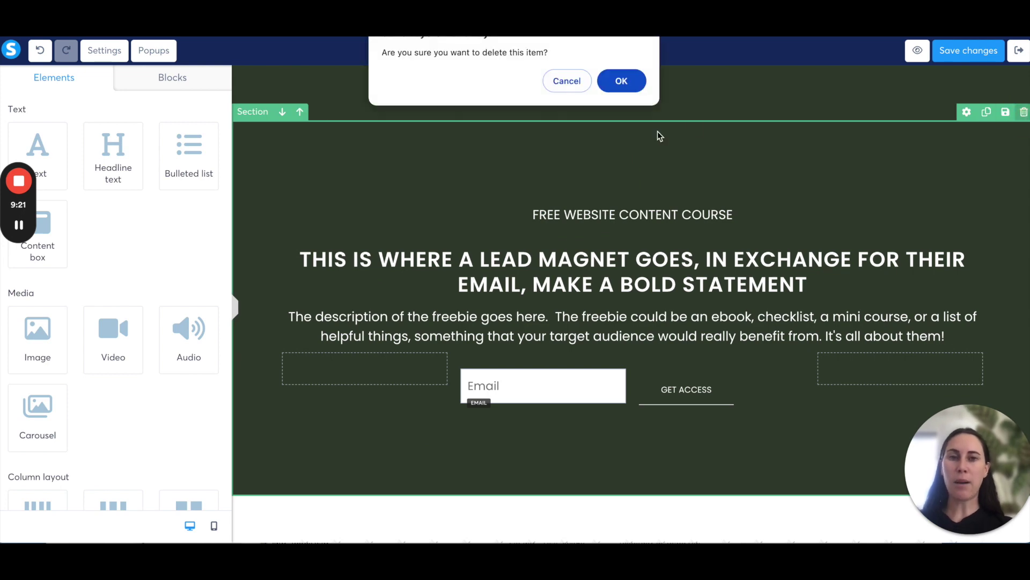
pyautogui.click(623, 81)
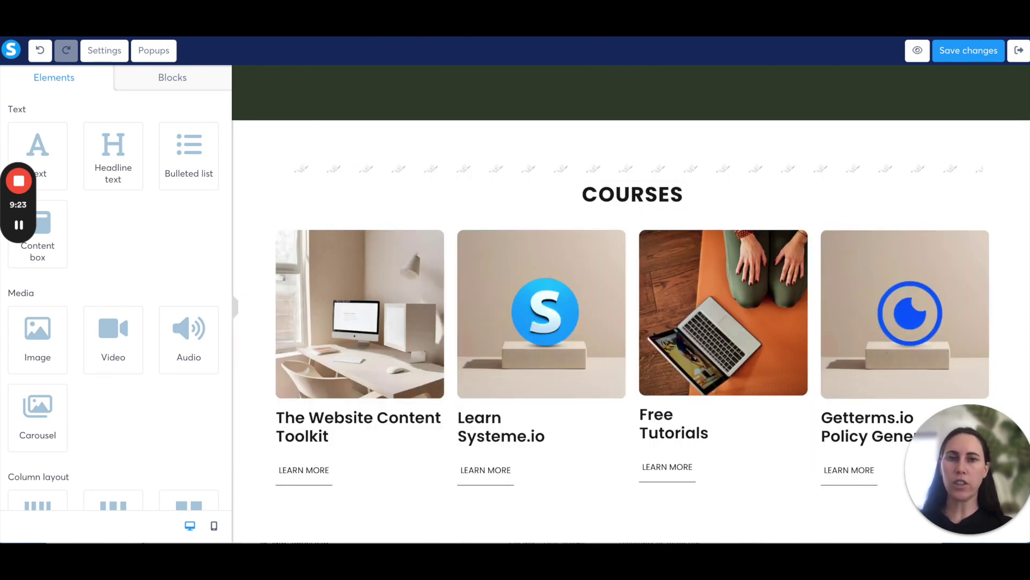
pyautogui.click(917, 50)
pyautogui.scroll(-15, 609, 223)
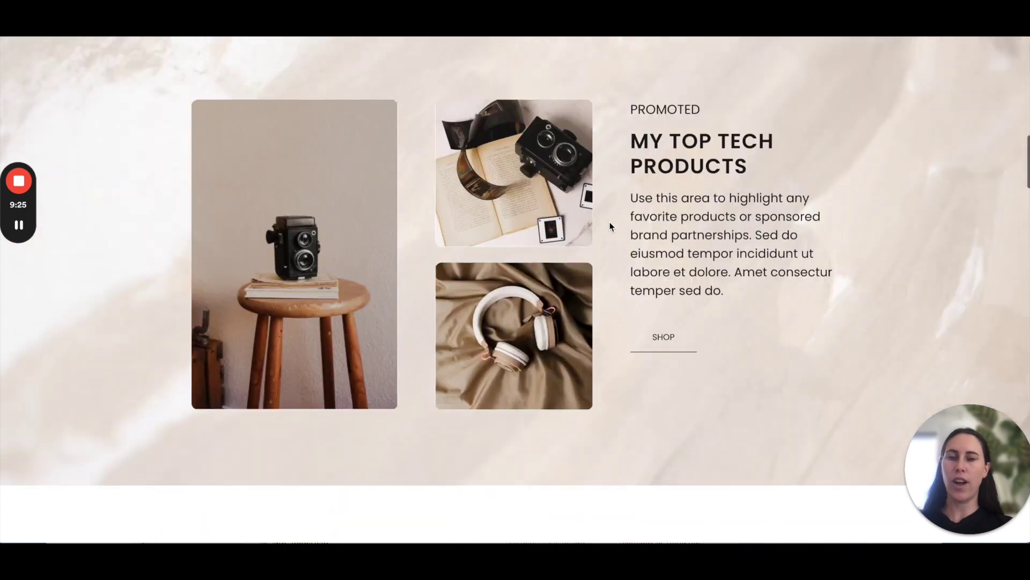
pyautogui.scroll(15, 609, 225)
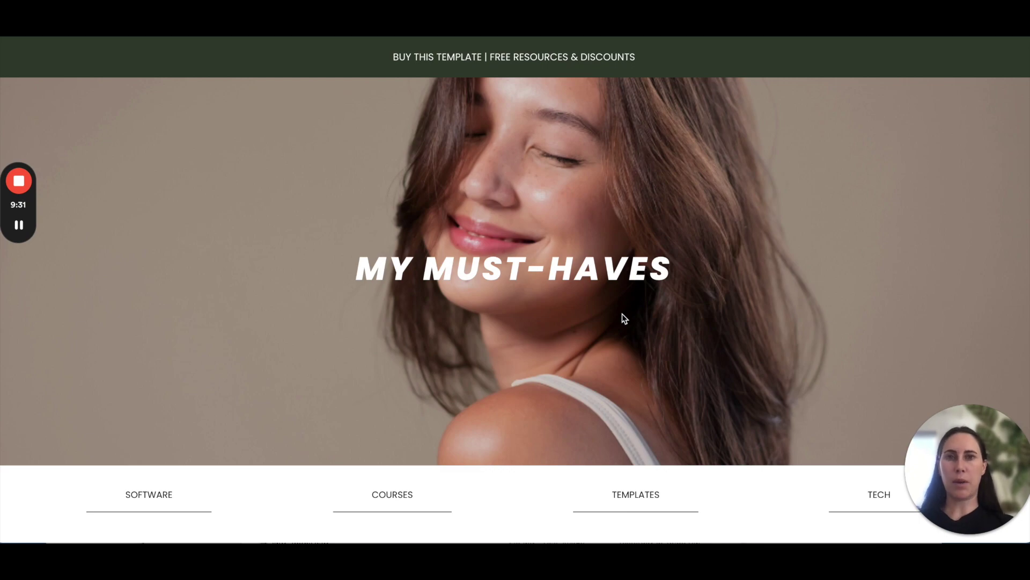
pyautogui.scroll(-12, 584, 265)
pyautogui.scroll(-15, 586, 263)
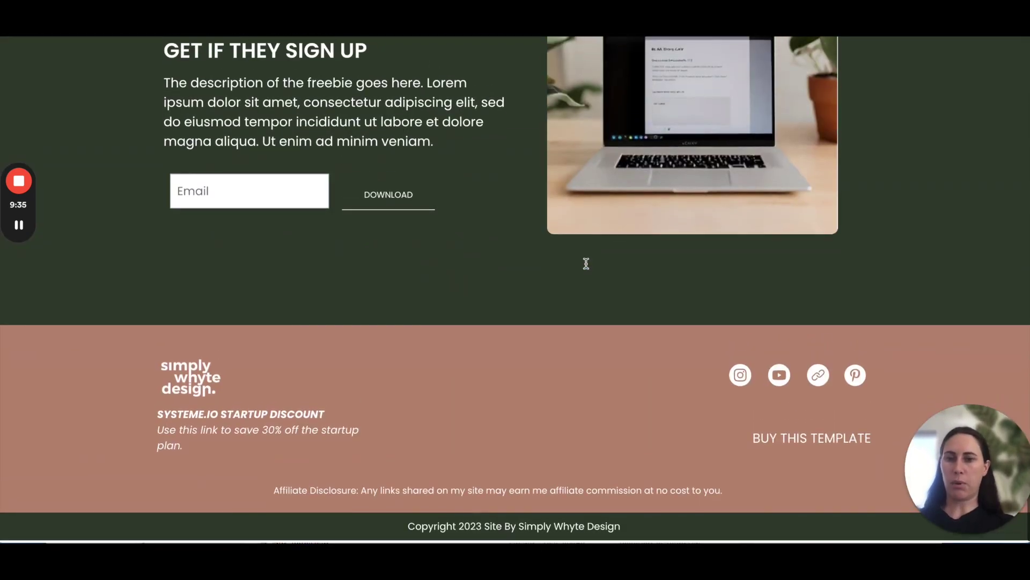
pyautogui.scroll(20, 586, 263)
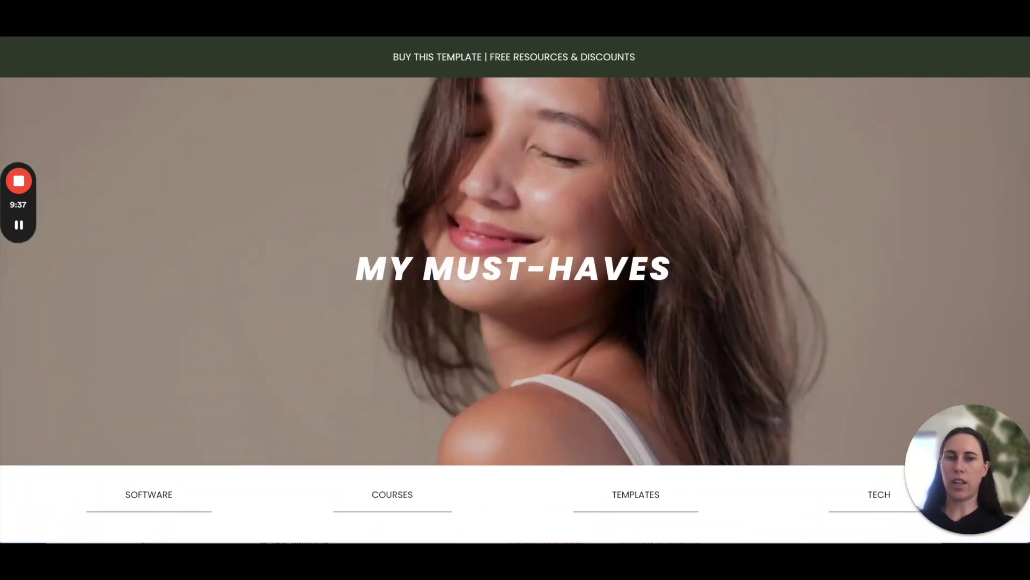
pyautogui.scroll(-2, 617, 233)
pyautogui.scroll(3, 618, 235)
pyautogui.scroll(-7, 615, 231)
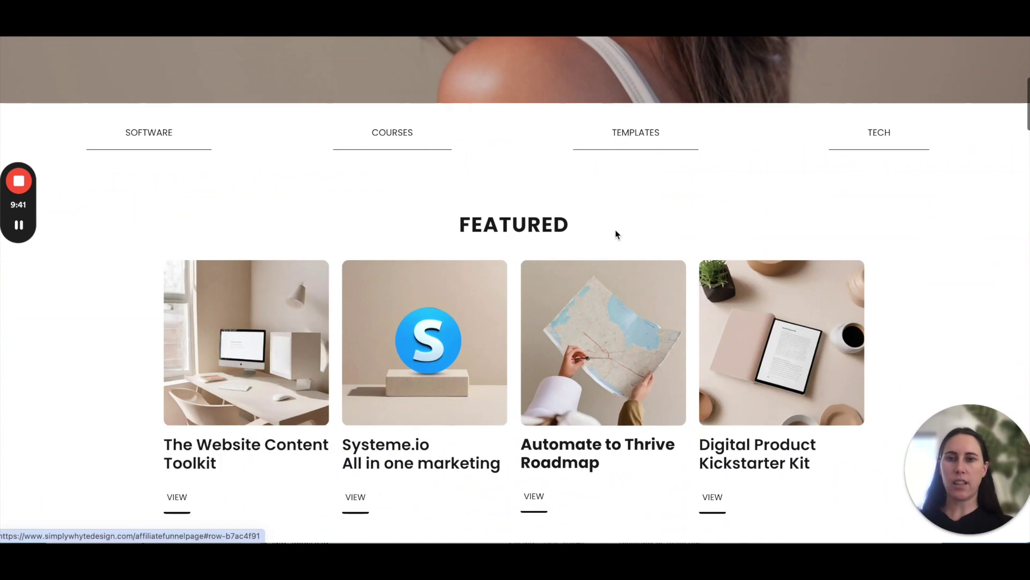
pyautogui.scroll(-7, 616, 234)
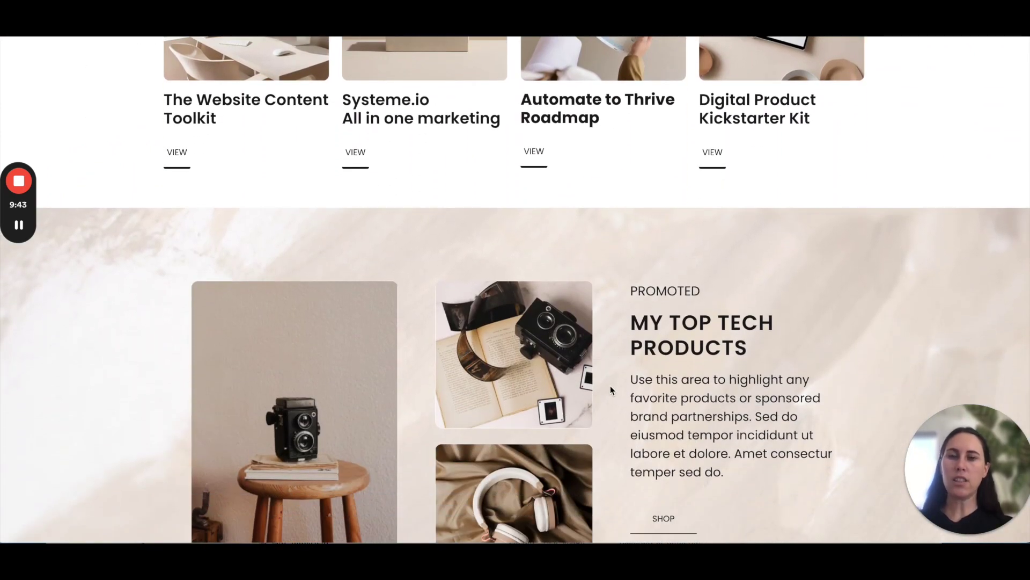
pyautogui.scroll(-2, 611, 386)
pyautogui.scroll(15, 610, 385)
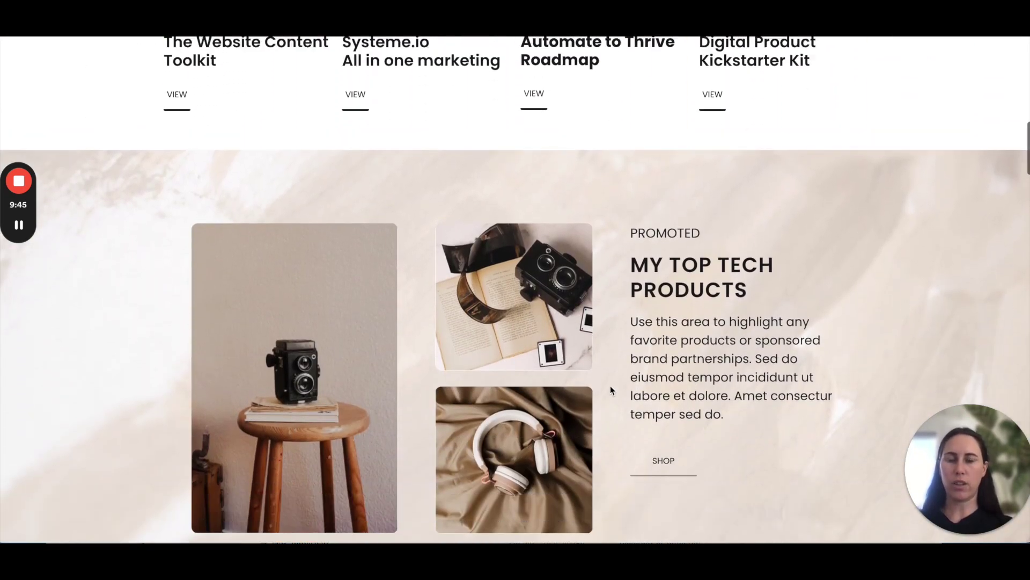
pyautogui.scroll(-3, 561, 301)
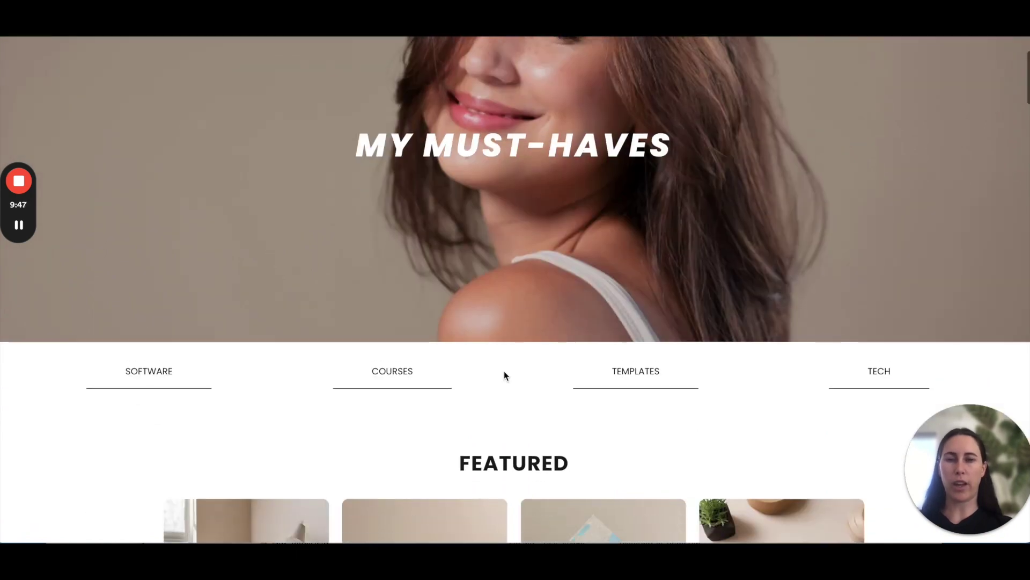
pyautogui.scroll(-2, 537, 333)
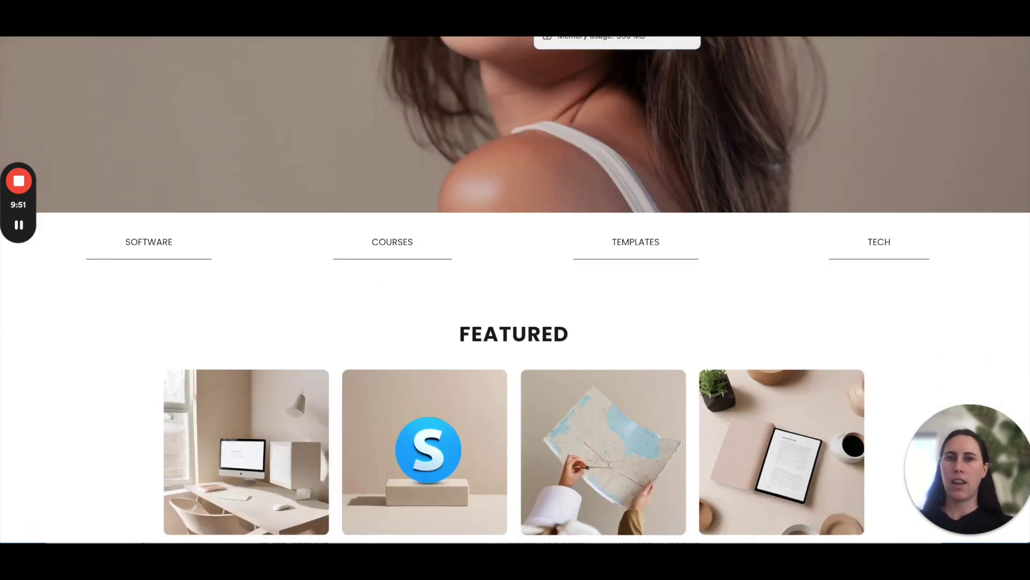
pyautogui.click(617, 43)
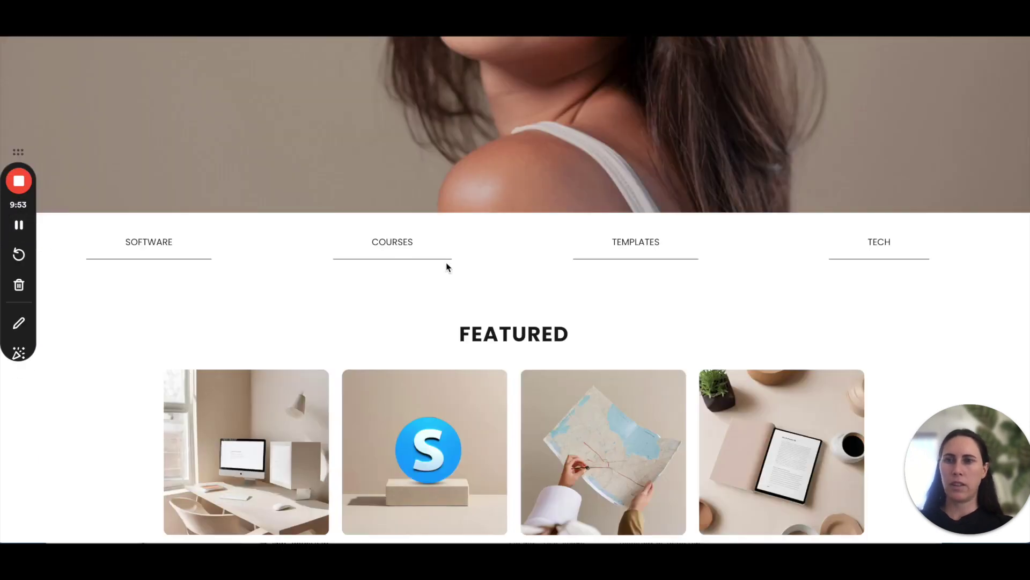
pyautogui.scroll(3, 550, 339)
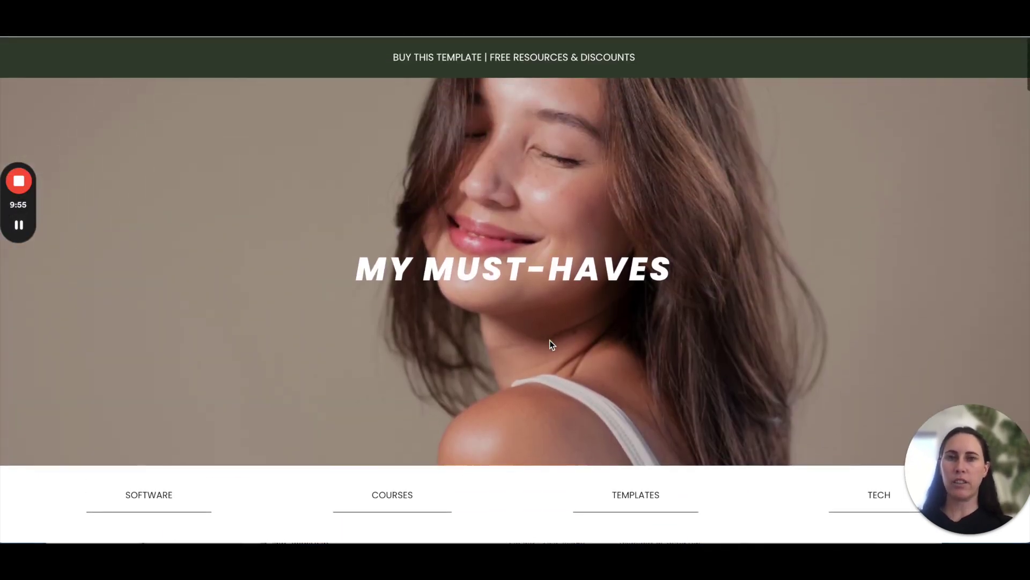
pyautogui.scroll(-5, 550, 340)
pyautogui.scroll(-4, 549, 340)
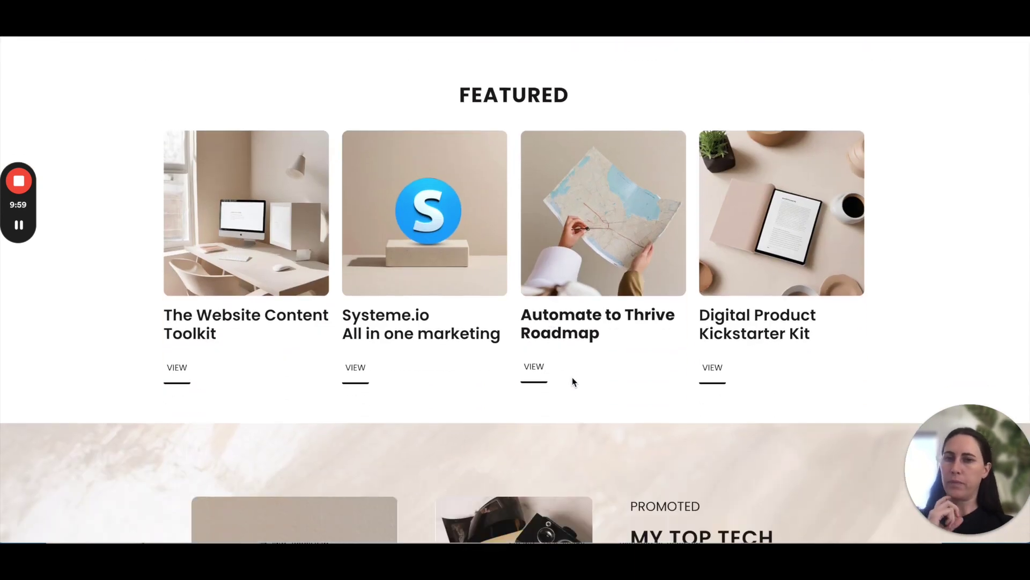
pyautogui.scroll(10, 572, 377)
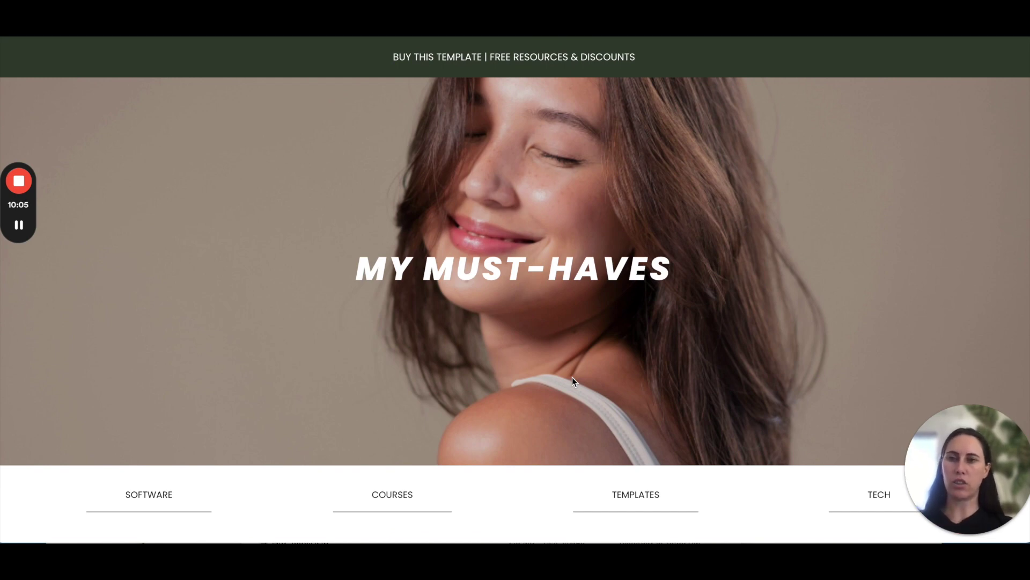
pyautogui.scroll(-5, 572, 376)
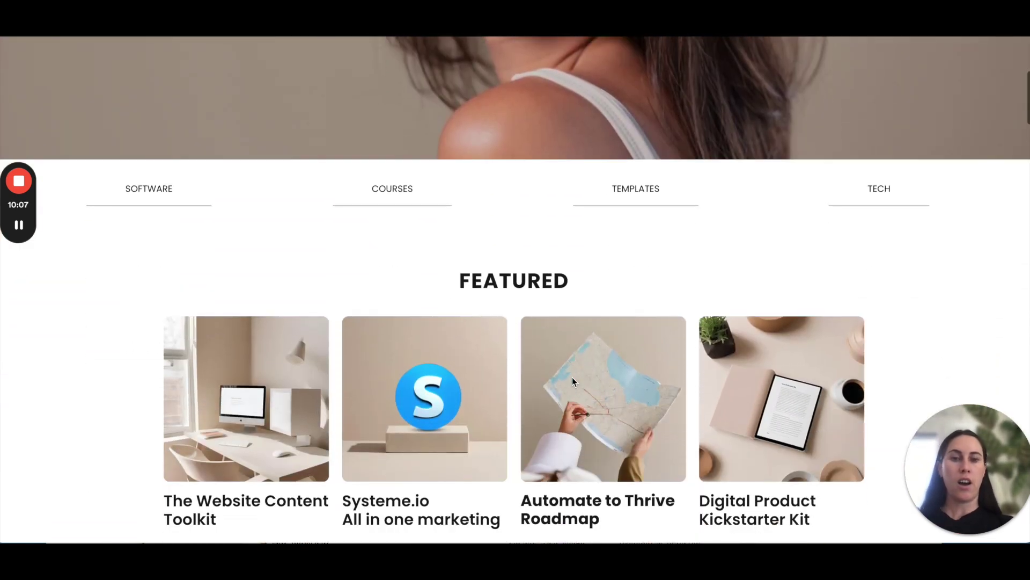
pyautogui.scroll(-2, 572, 377)
pyautogui.scroll(-1, 572, 377)
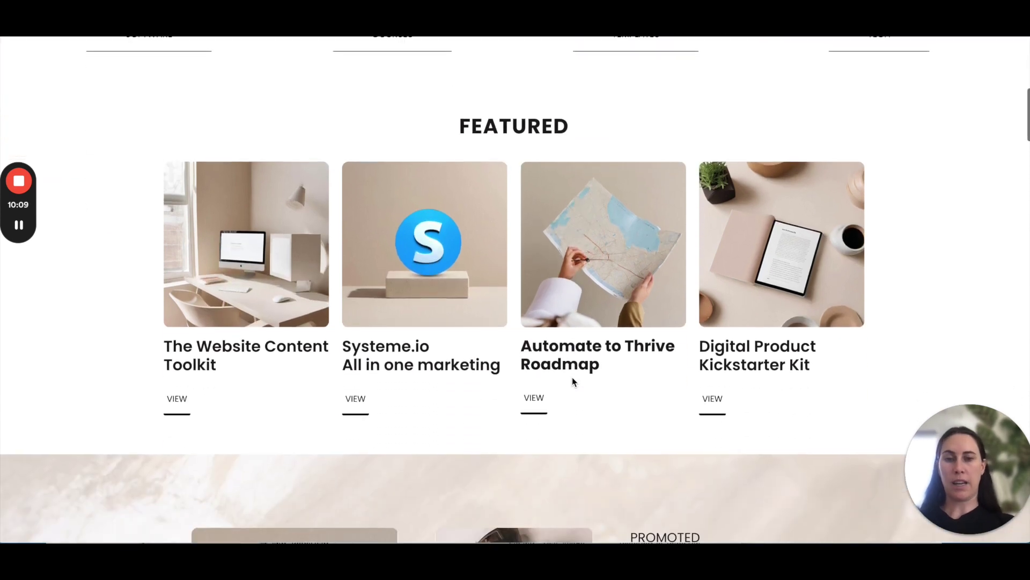
pyautogui.scroll(-2, 591, 427)
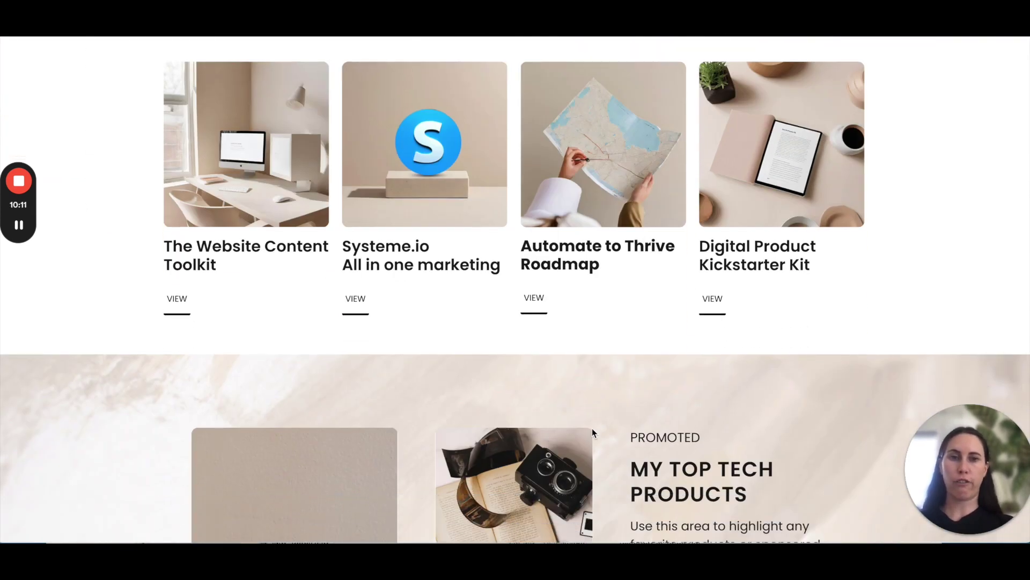
pyautogui.scroll(-2, 591, 427)
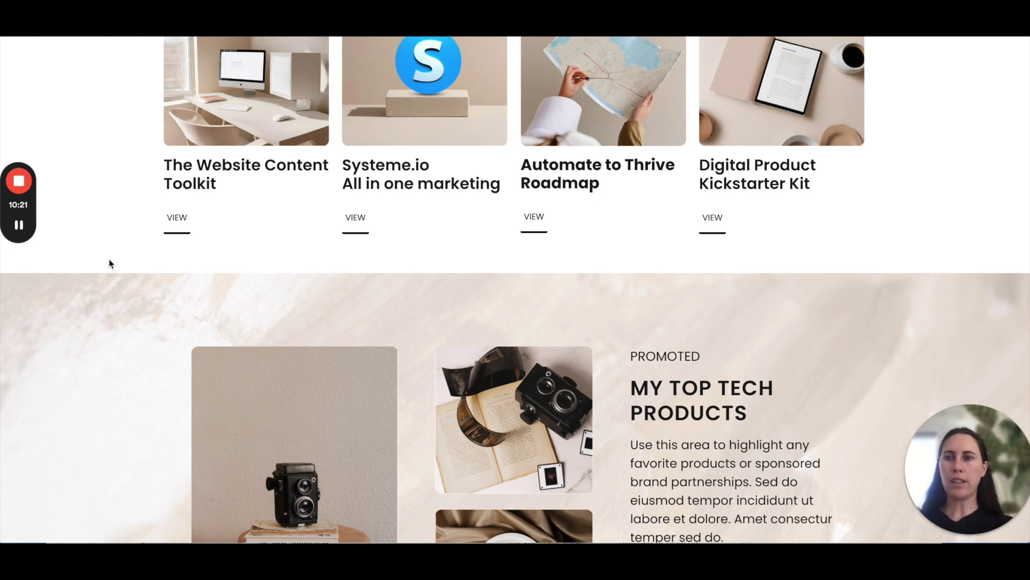
# Switch to systeme.io's X post about 18 new templates and dismiss the notifications prompt
pyautogui.hotkey('ctrl', 'Tab')
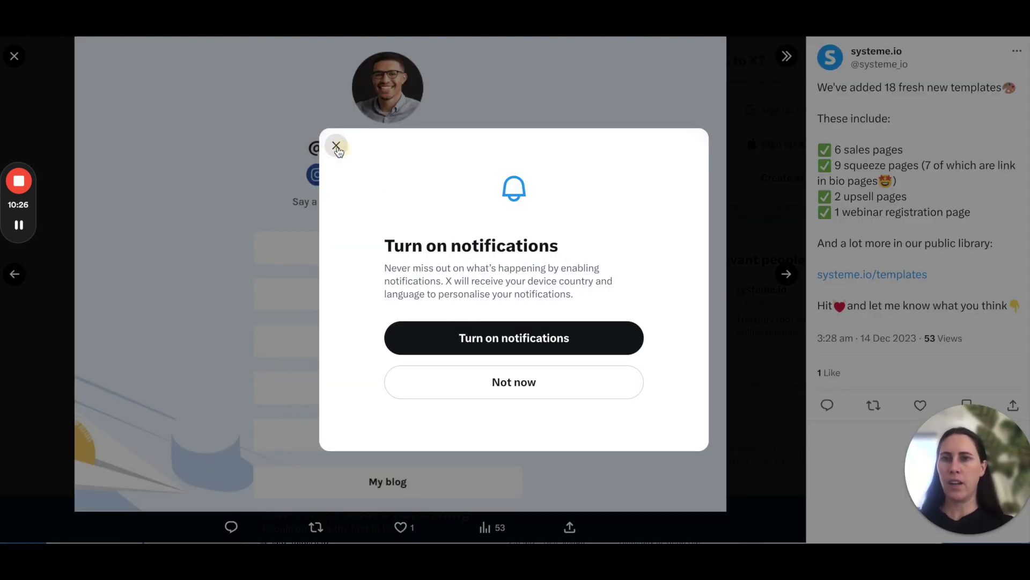
pyautogui.click(337, 146)
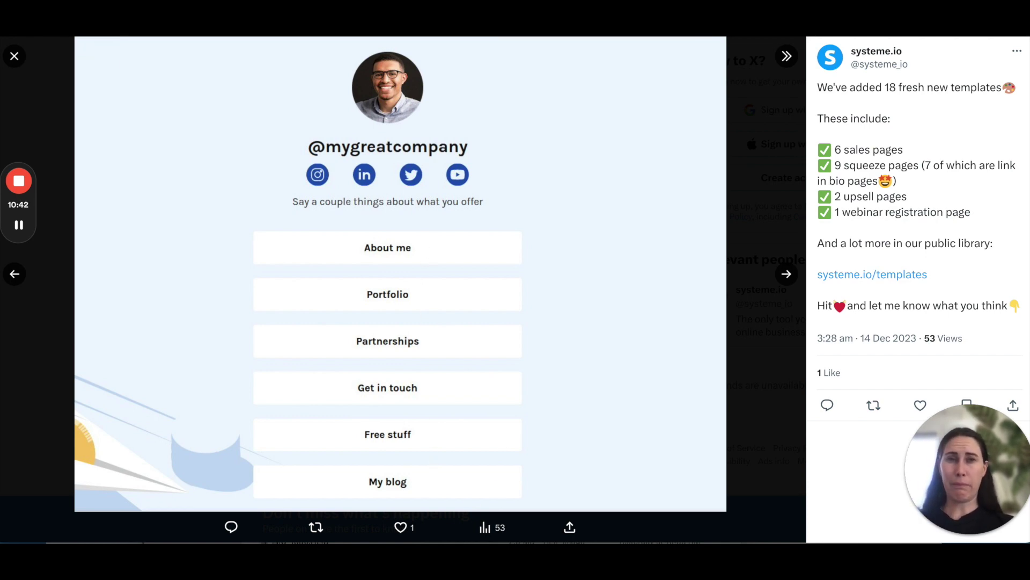
# Return to the live My Must-Haves template and scroll down through all its sections
pyautogui.hotkey('ctrl', 'Tab')
pyautogui.scroll(10, 601, 235)
pyautogui.scroll(-3, 601, 235)
pyautogui.scroll(-5, 601, 235)
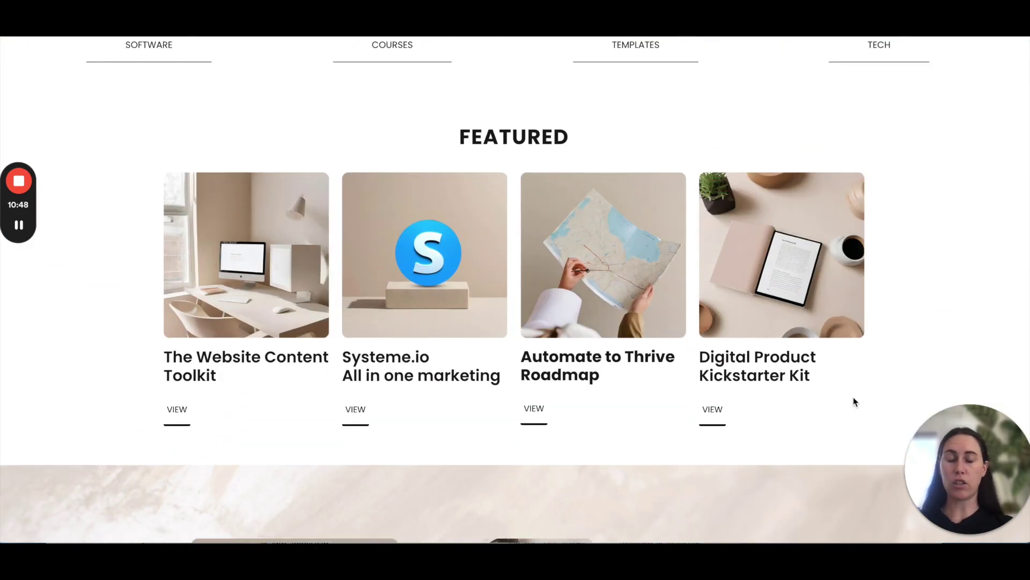
pyautogui.scroll(-1, 826, 403)
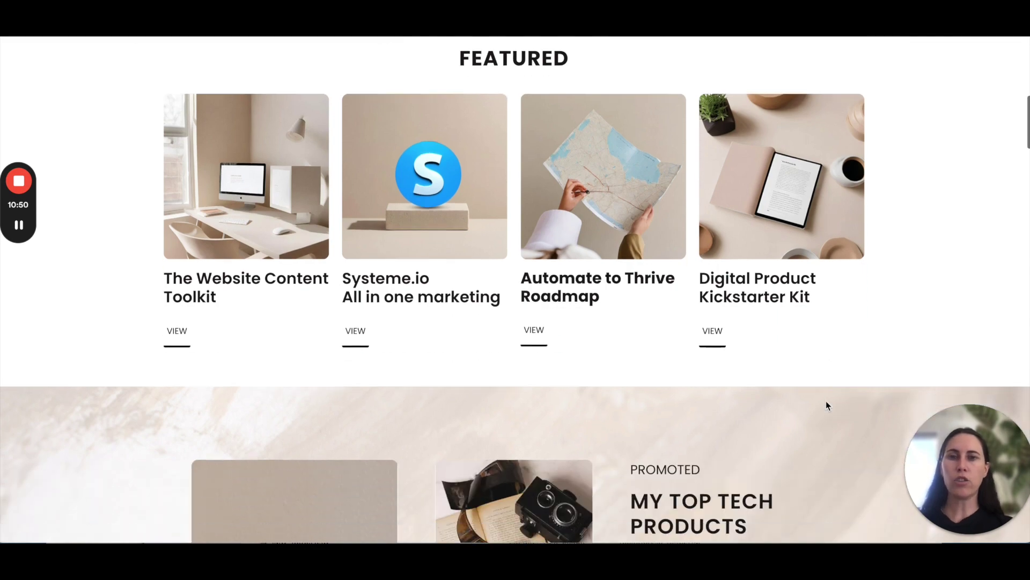
pyautogui.scroll(-15, 826, 403)
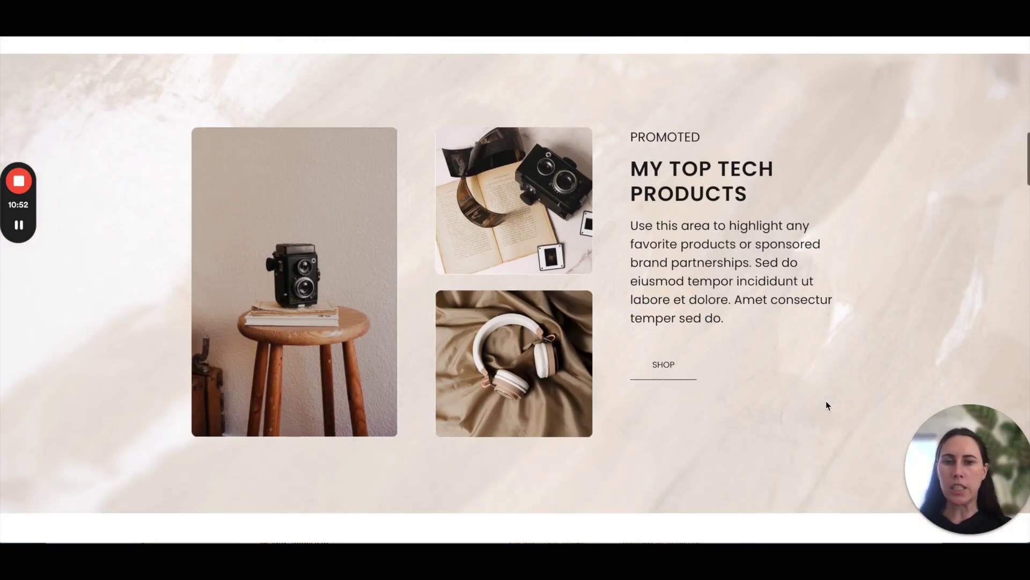
pyautogui.scroll(-10, 826, 401)
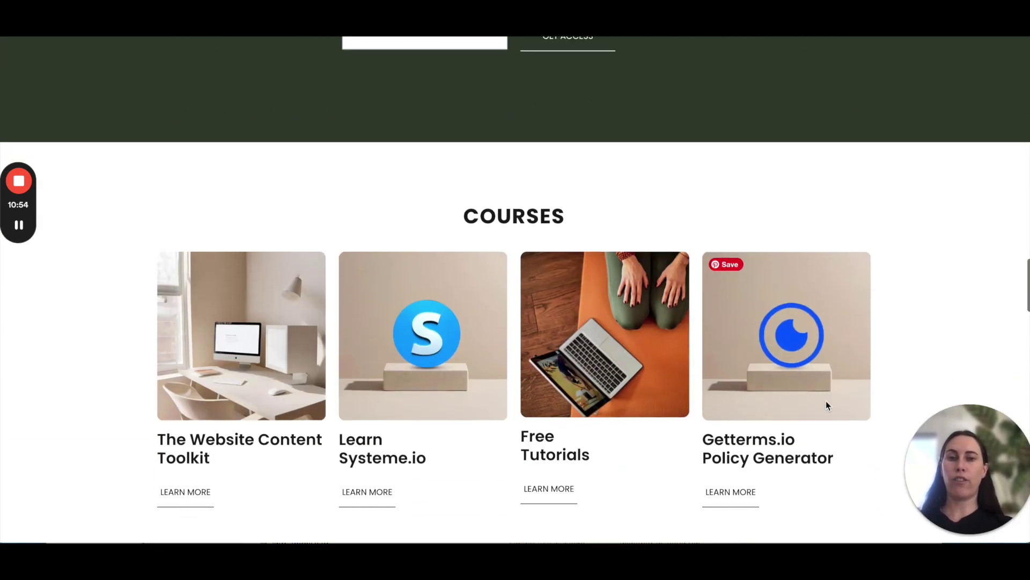
pyautogui.scroll(-10, 826, 405)
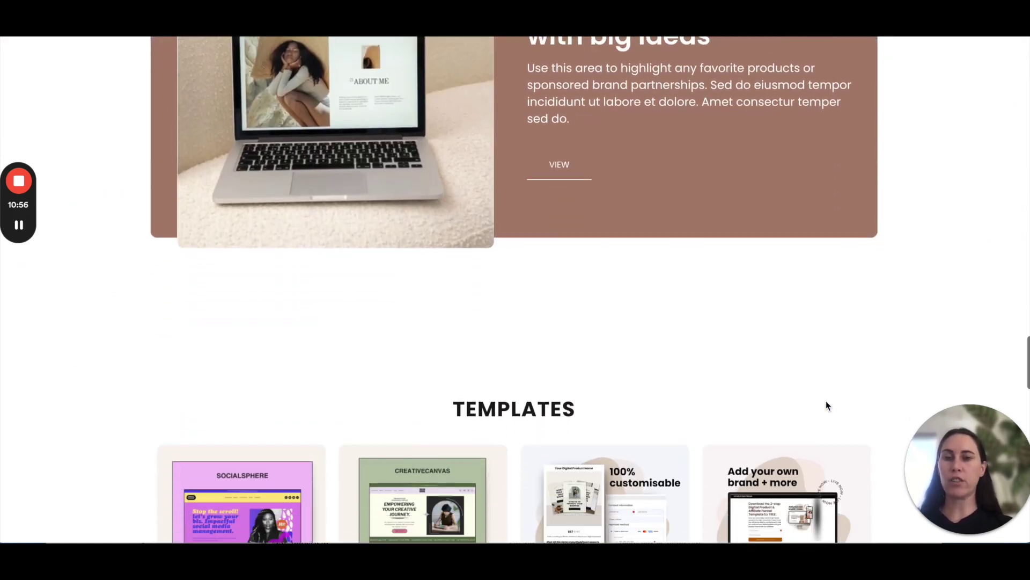
pyautogui.scroll(-3, 826, 401)
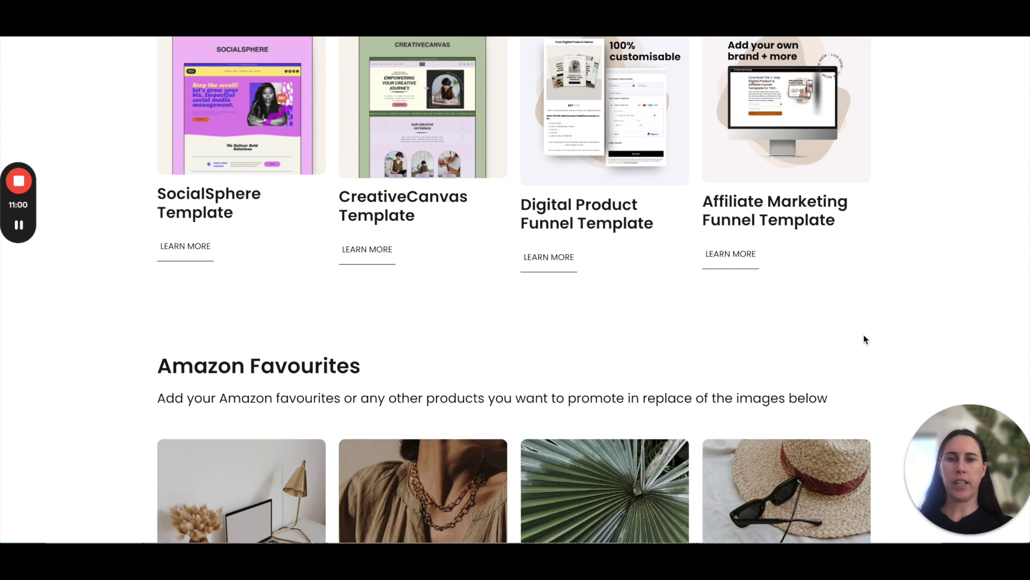
pyautogui.scroll(-3, 870, 365)
# Scroll back up, then switch to the page editor showing the Courses section
pyautogui.scroll(3, 809, 215)
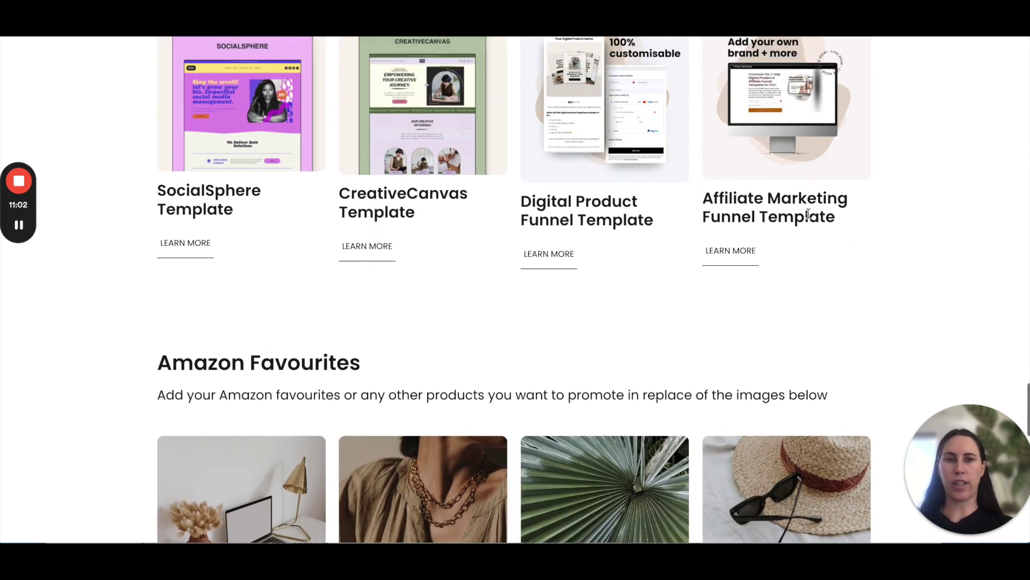
pyautogui.scroll(9, 809, 214)
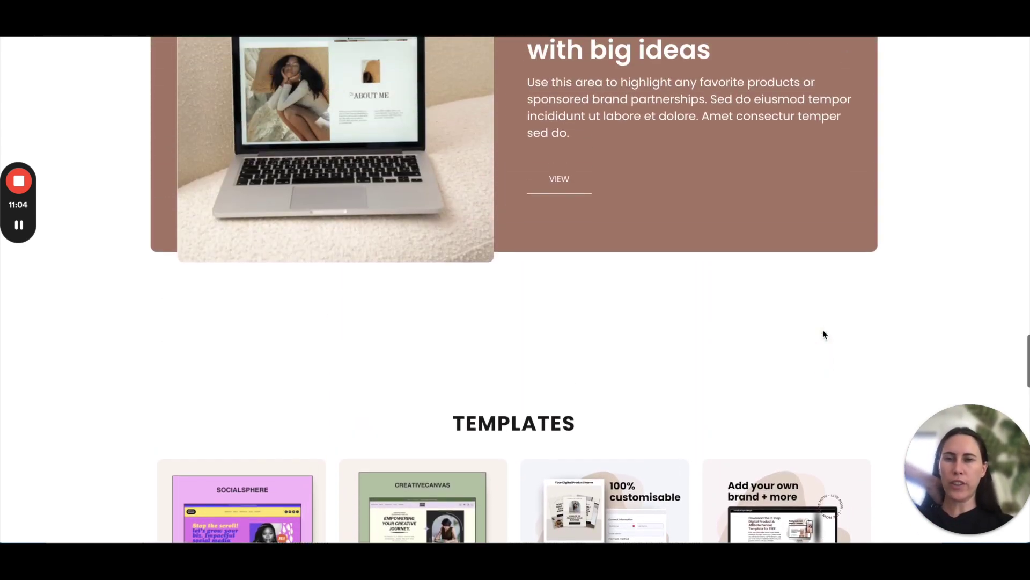
pyautogui.scroll(18, 825, 334)
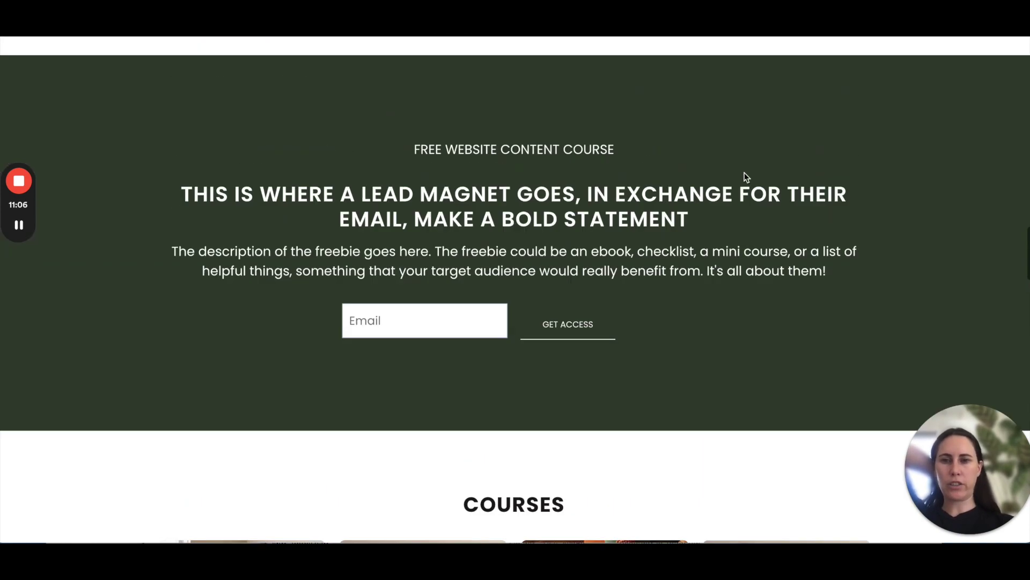
pyautogui.scroll(10, 746, 177)
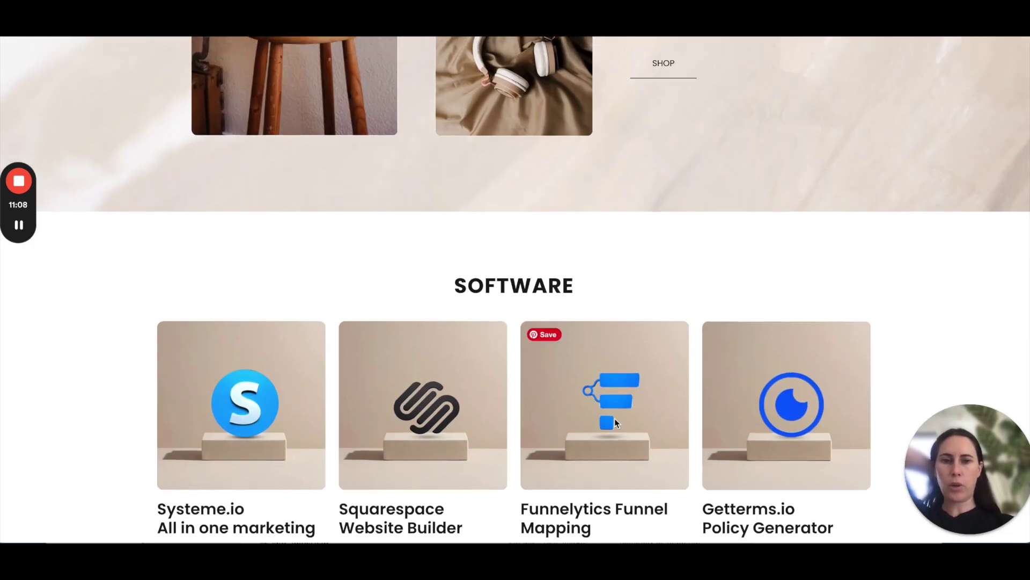
pyautogui.scroll(-2, 614, 422)
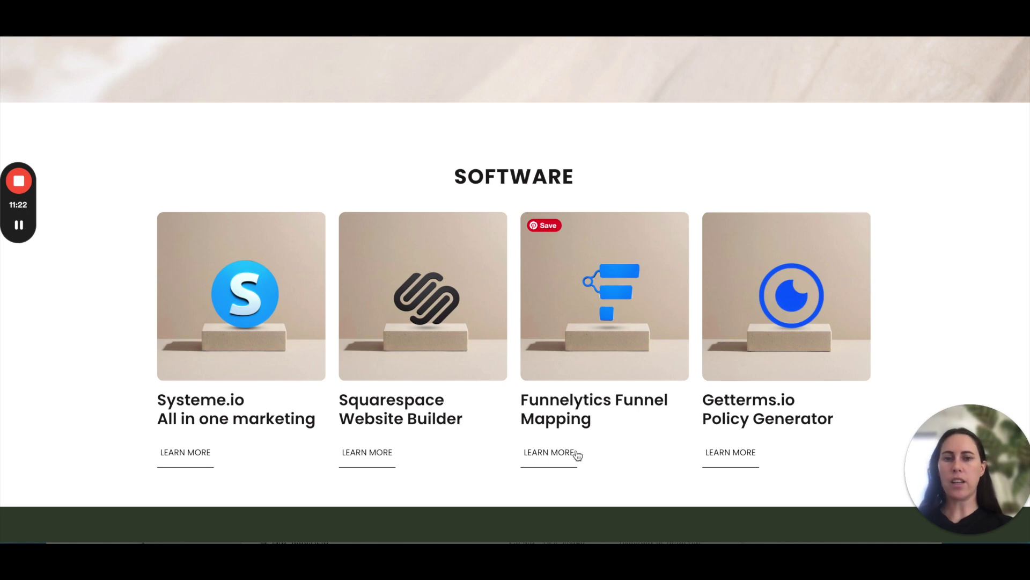
pyautogui.hotkey('ctrl', 'Tab')
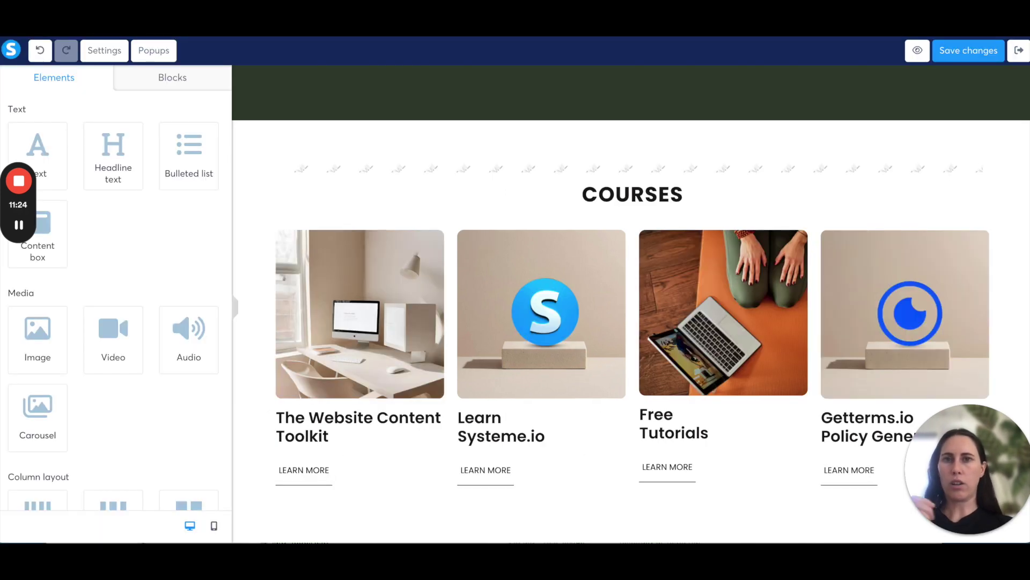
pyautogui.click(538, 475)
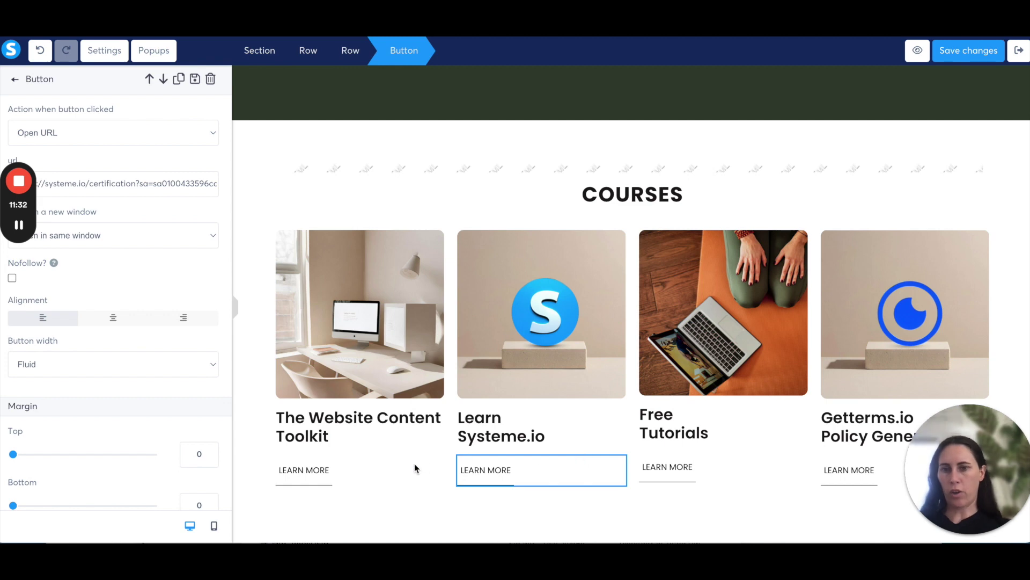
pyautogui.click(359, 478)
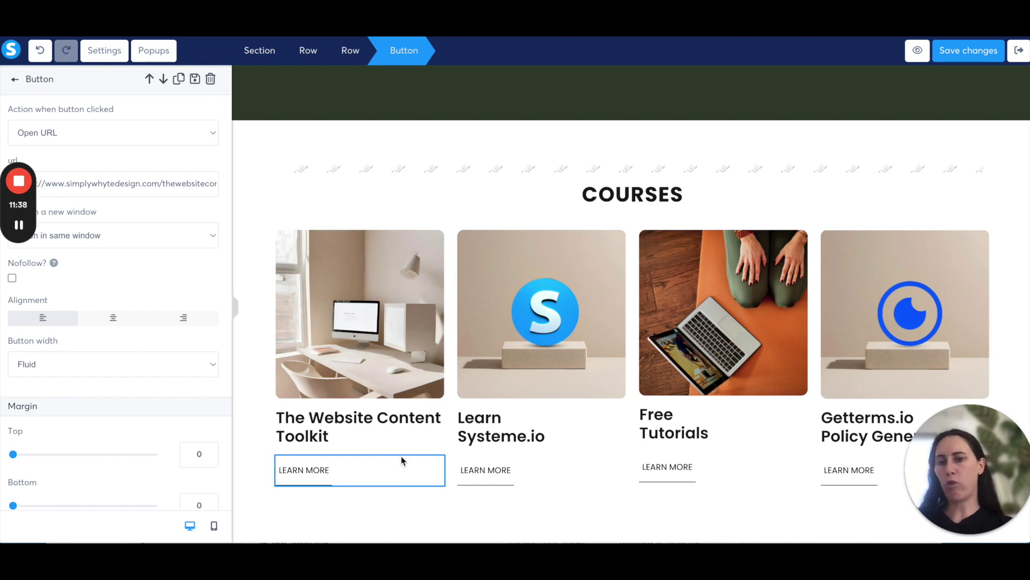
pyautogui.click(449, 507)
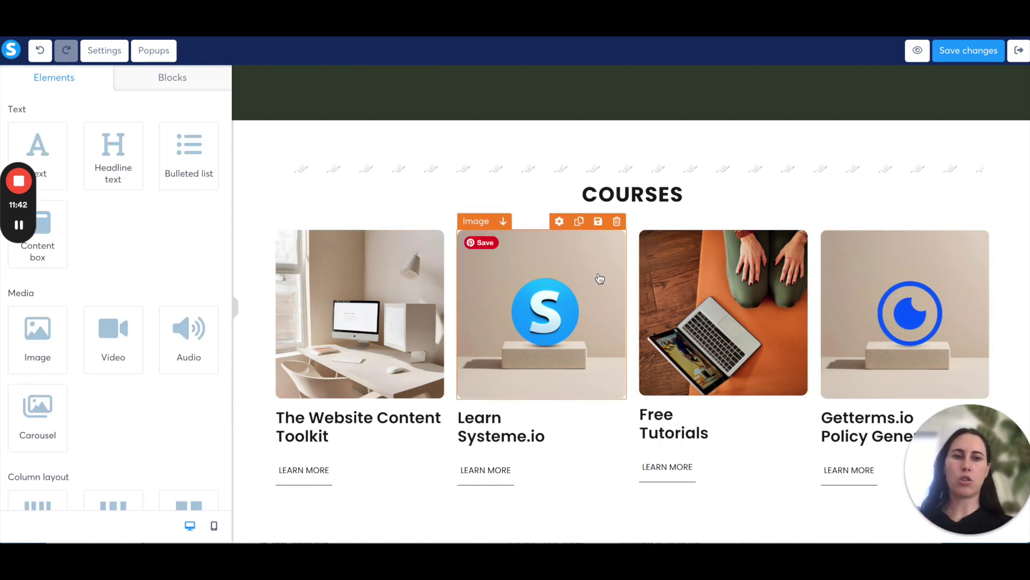